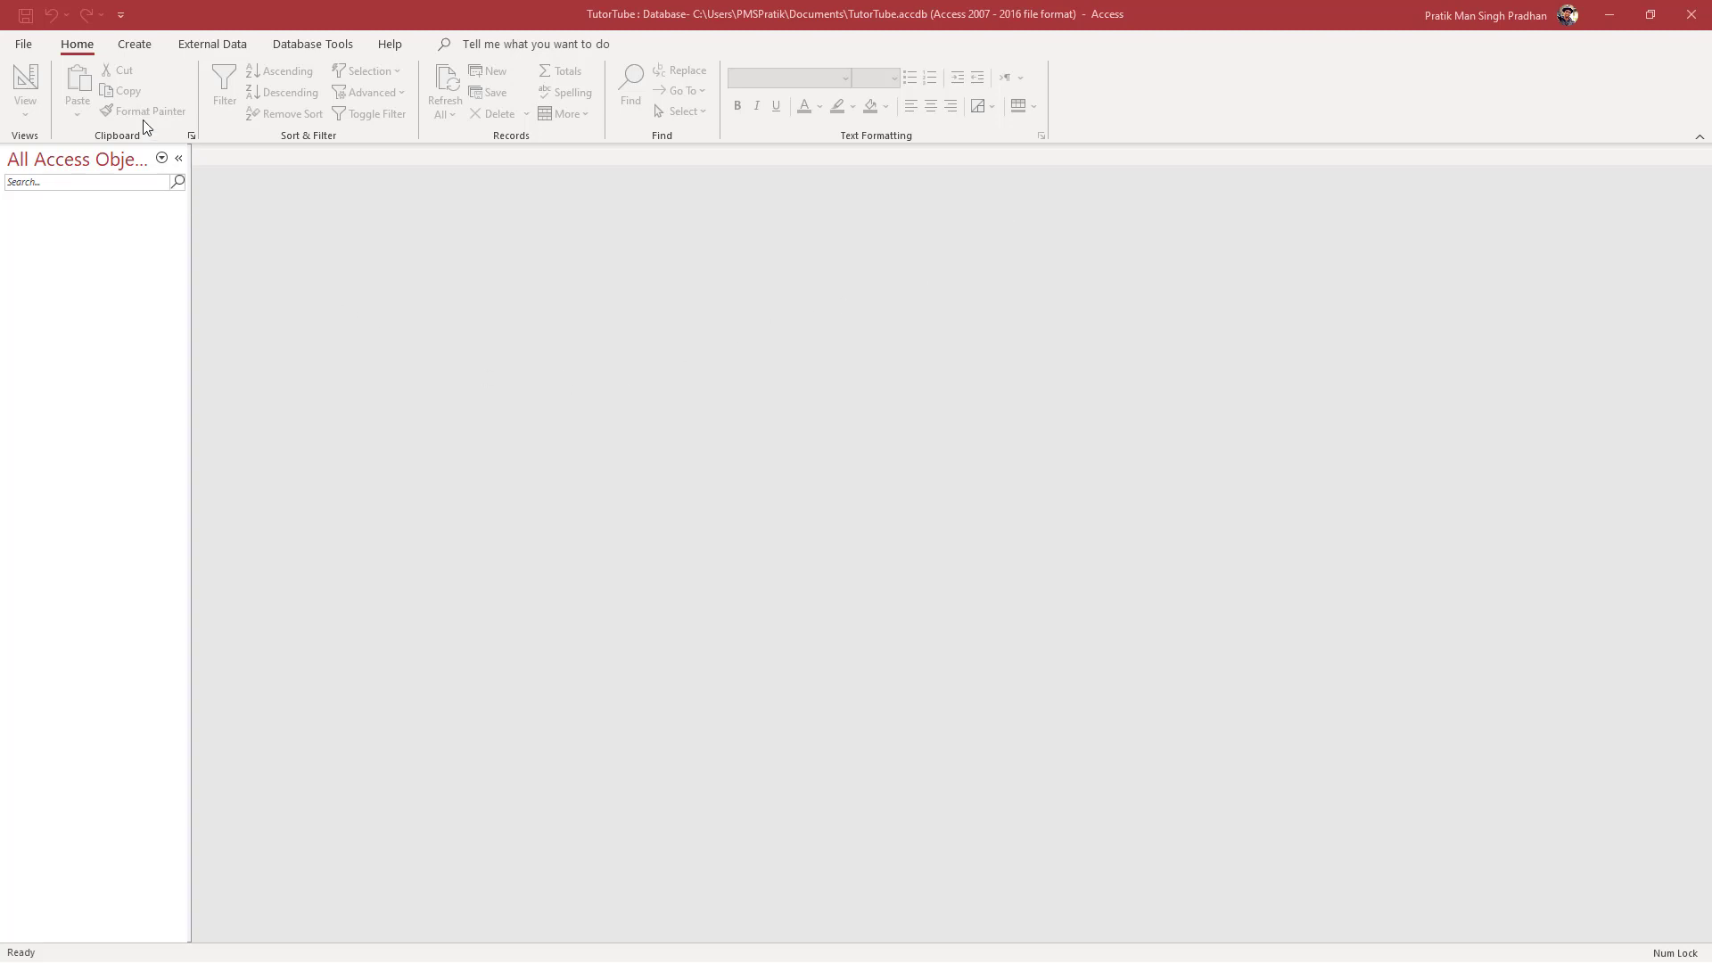
Step: Show the Create ribbon's commands for adding new objects to the empty TutorTube database
left_click(131, 52)
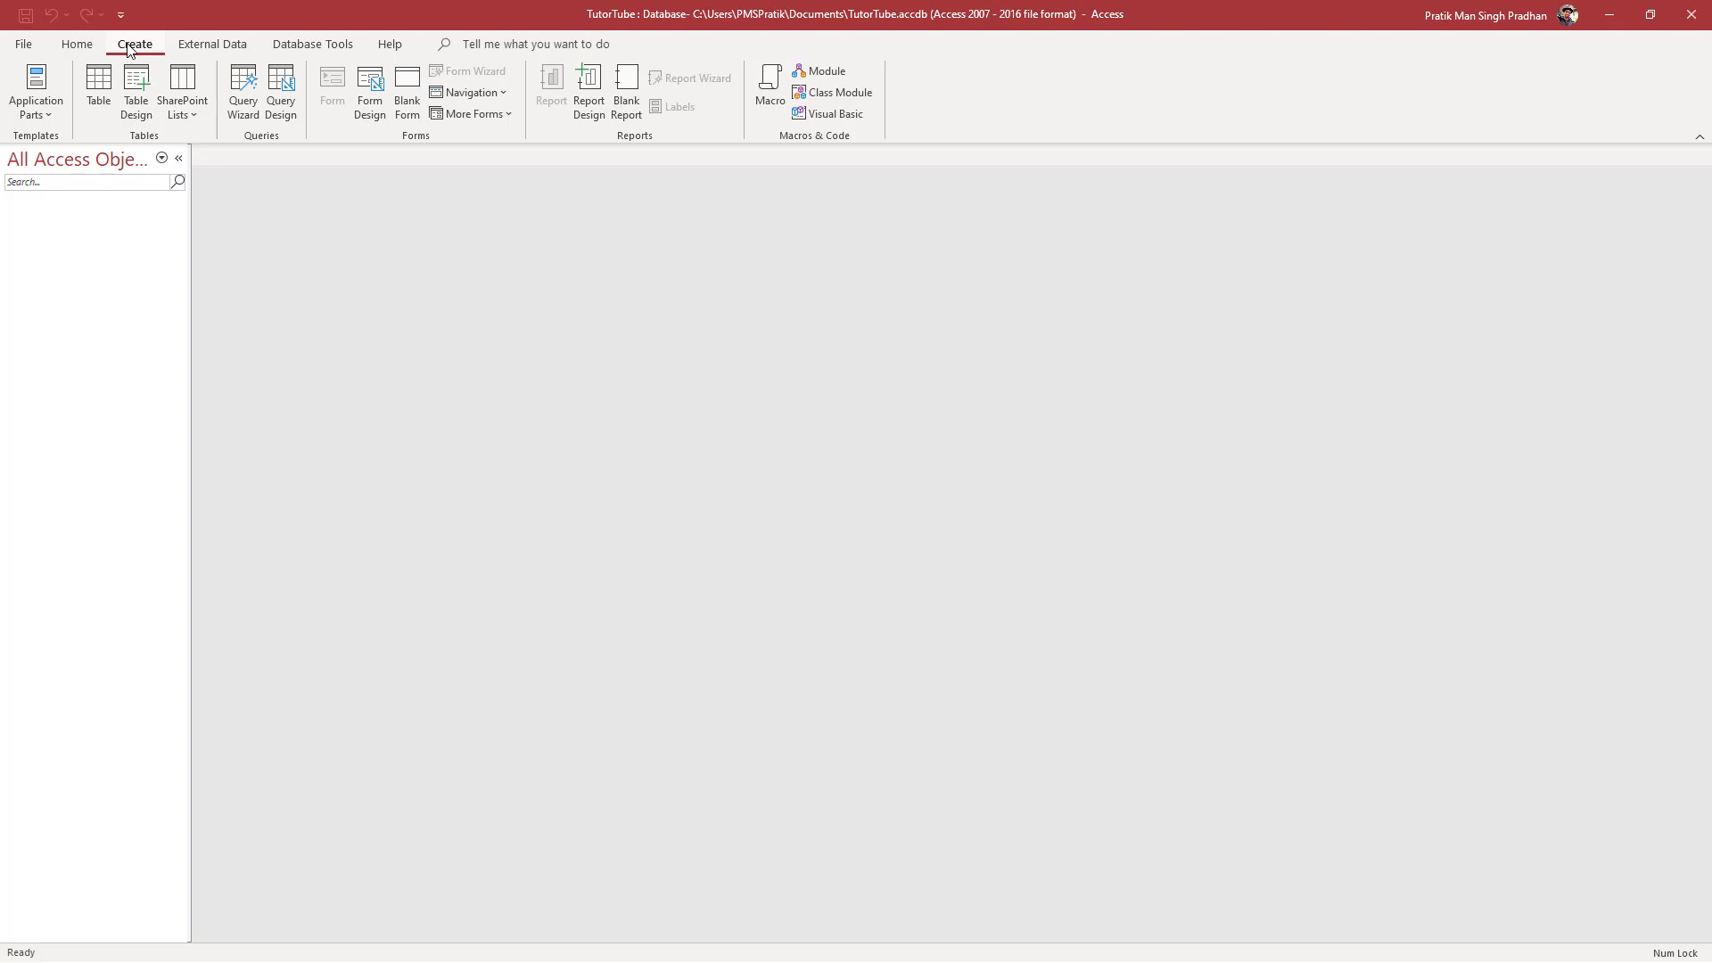
Step: Create a new blank Table1 in datasheet view and select its ID column
left_click(103, 90)
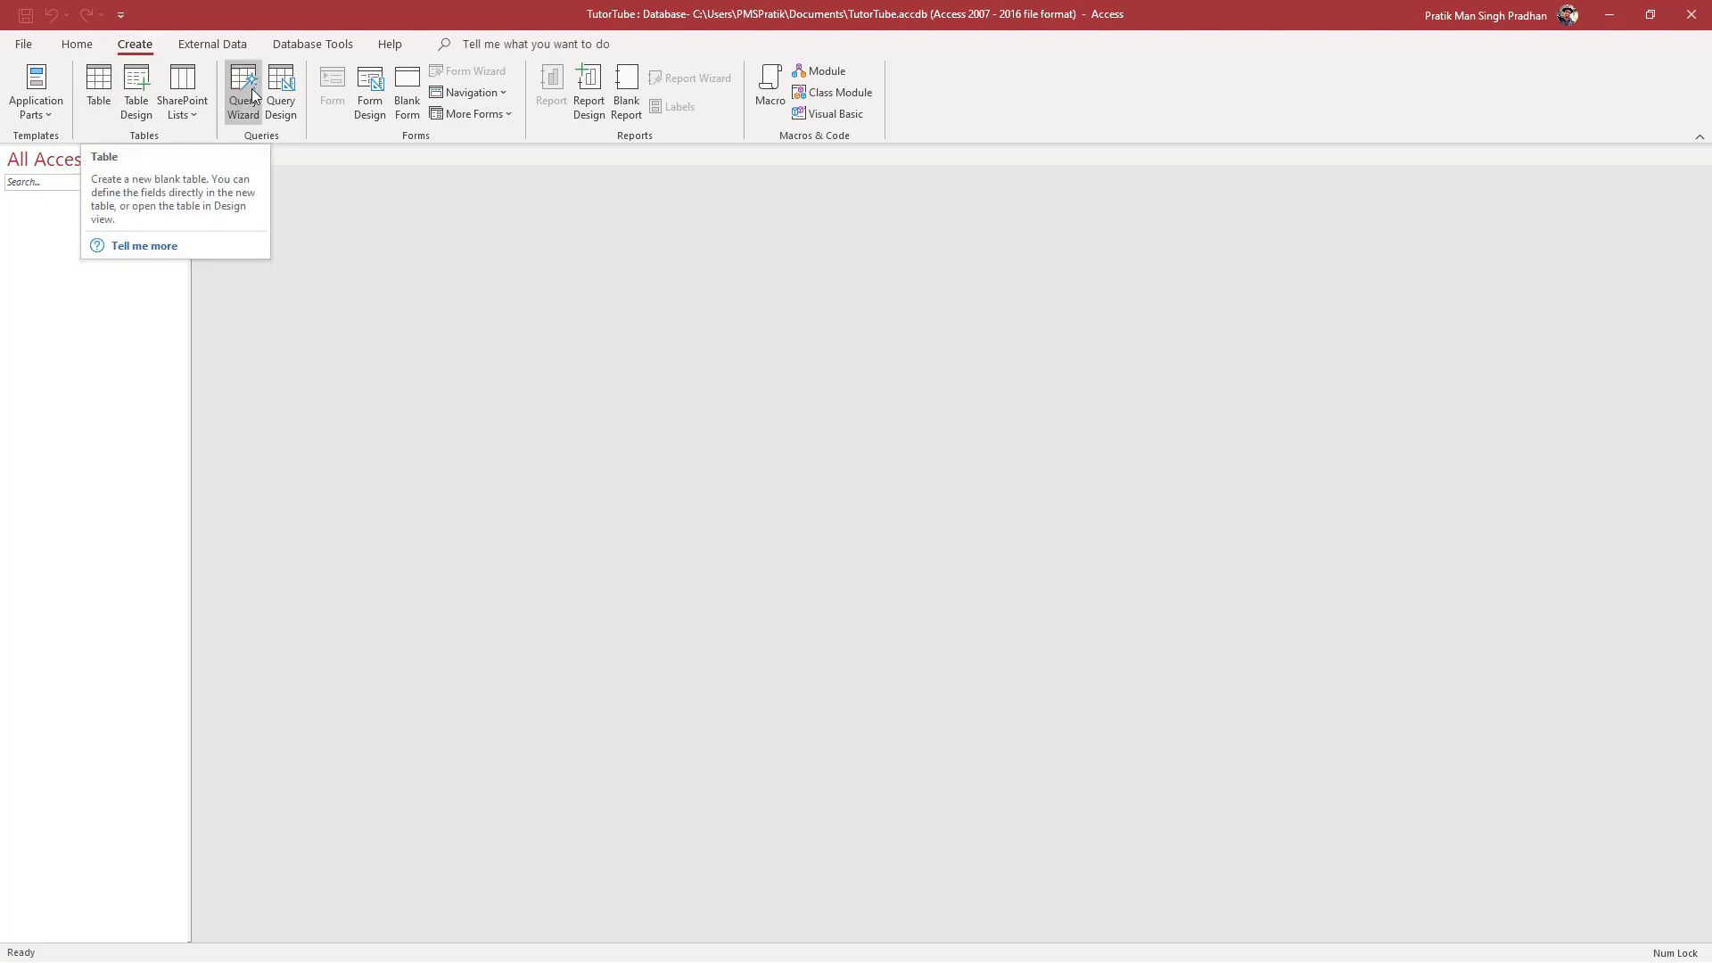
left_click(107, 78)
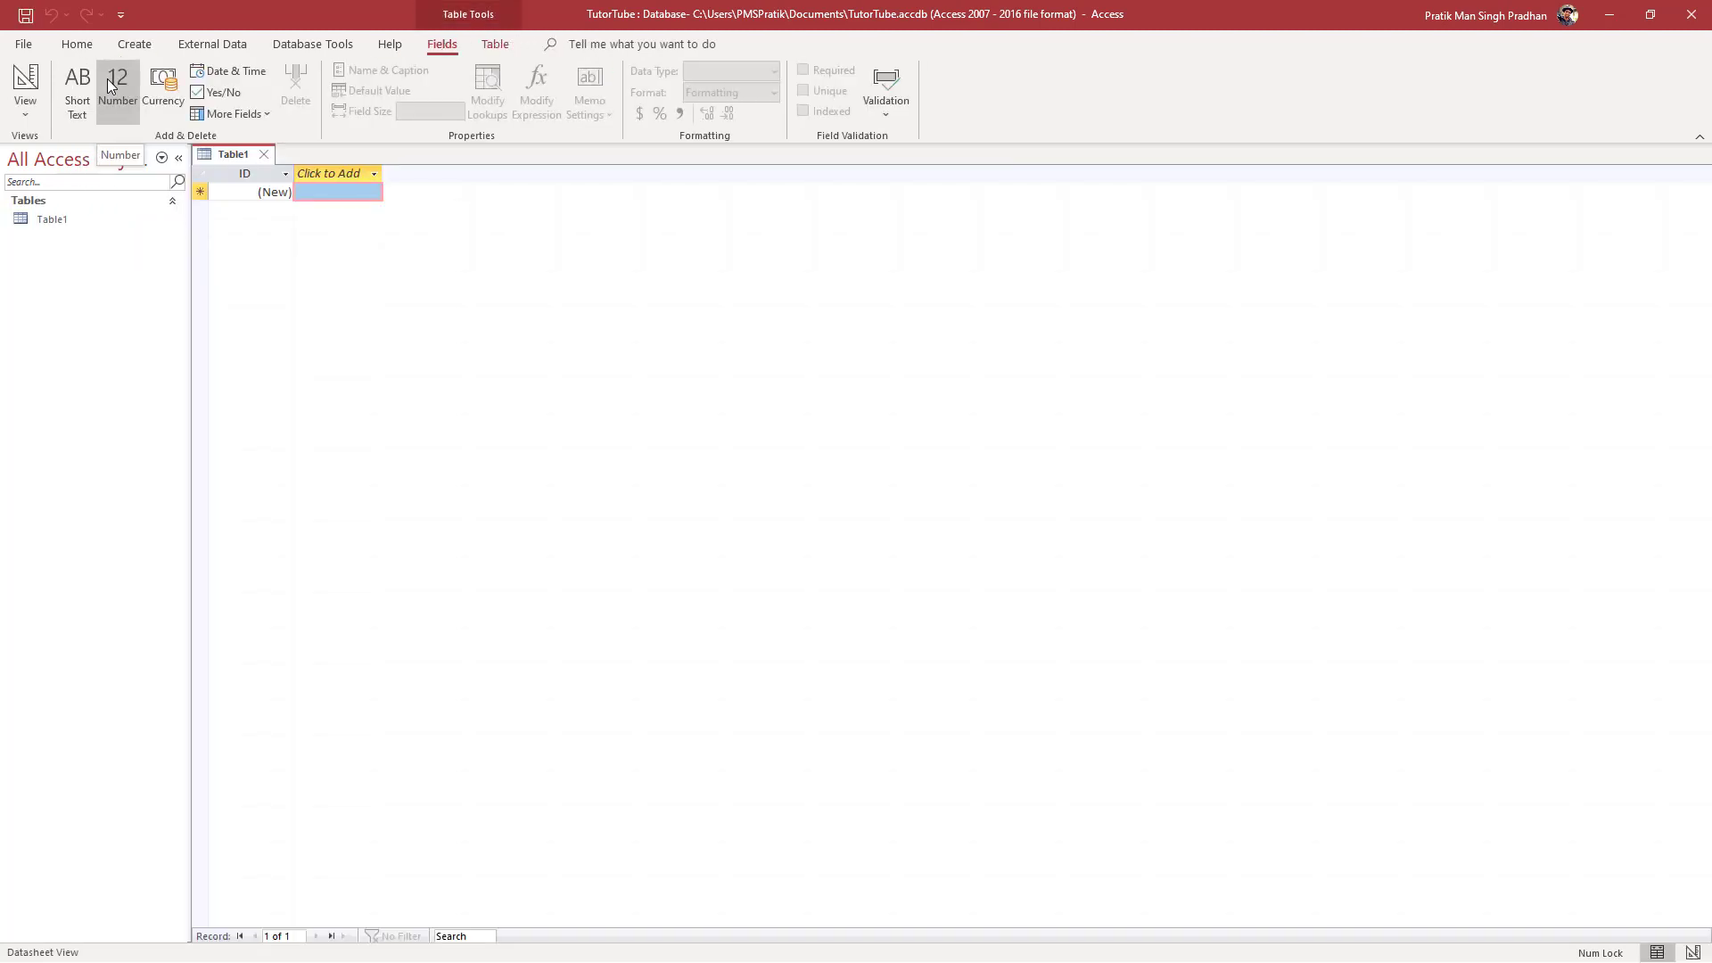
left_click(56, 222)
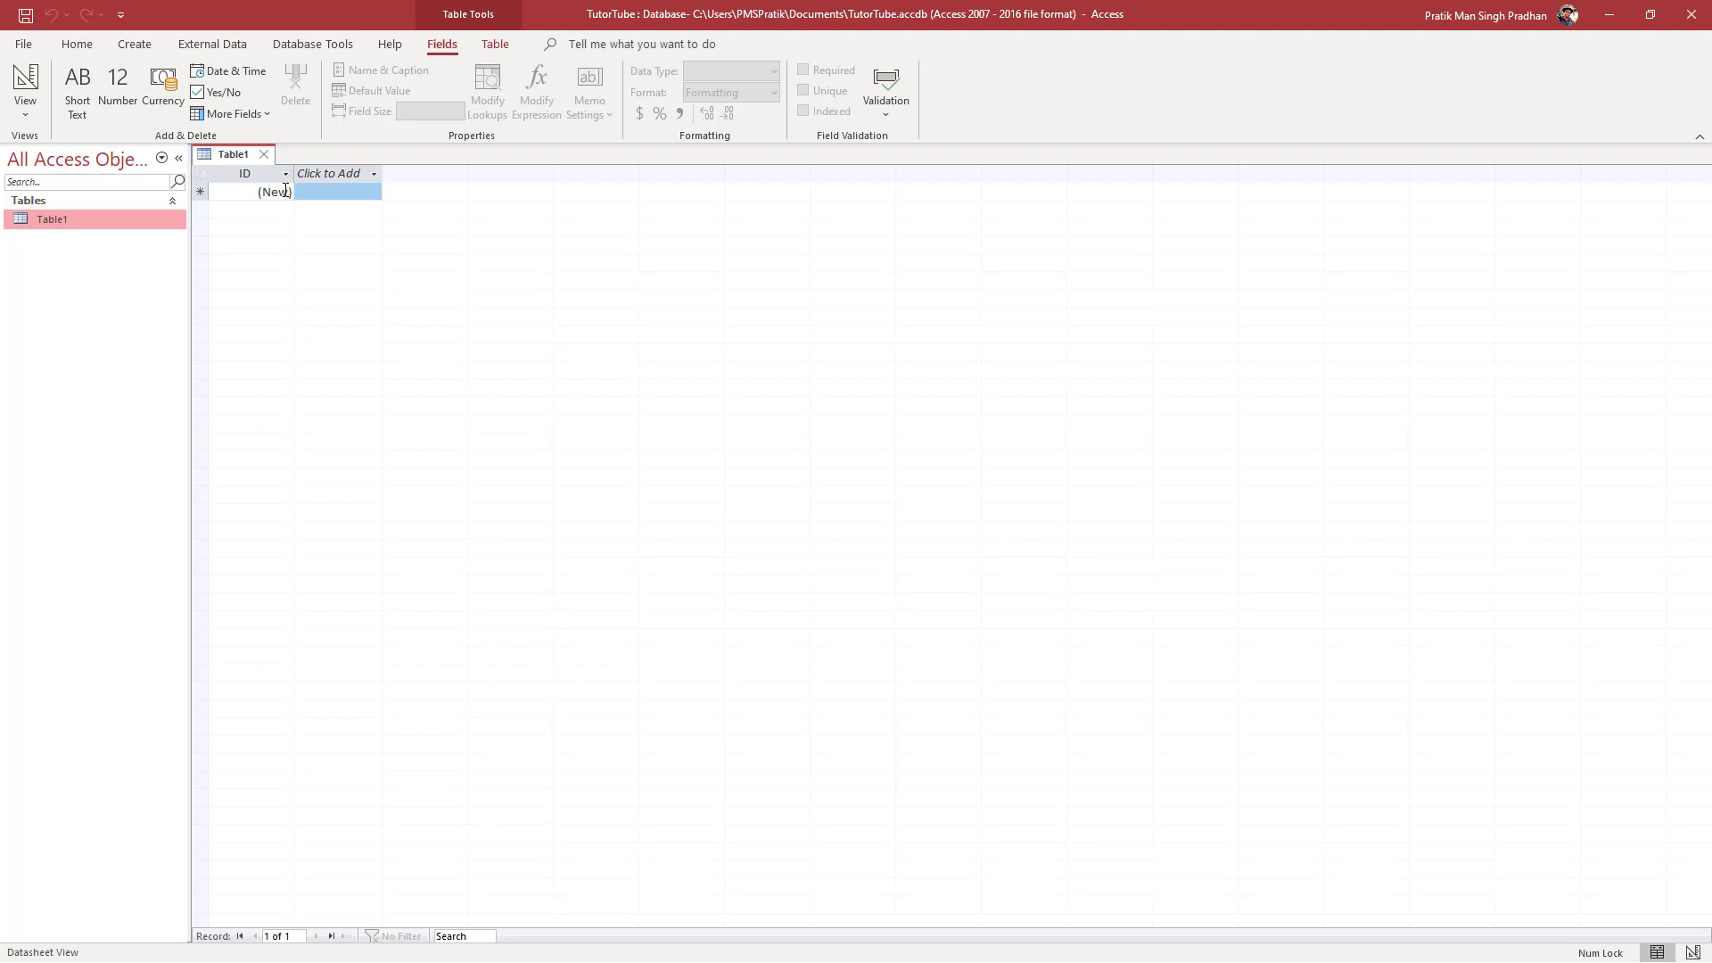
left_click(260, 174)
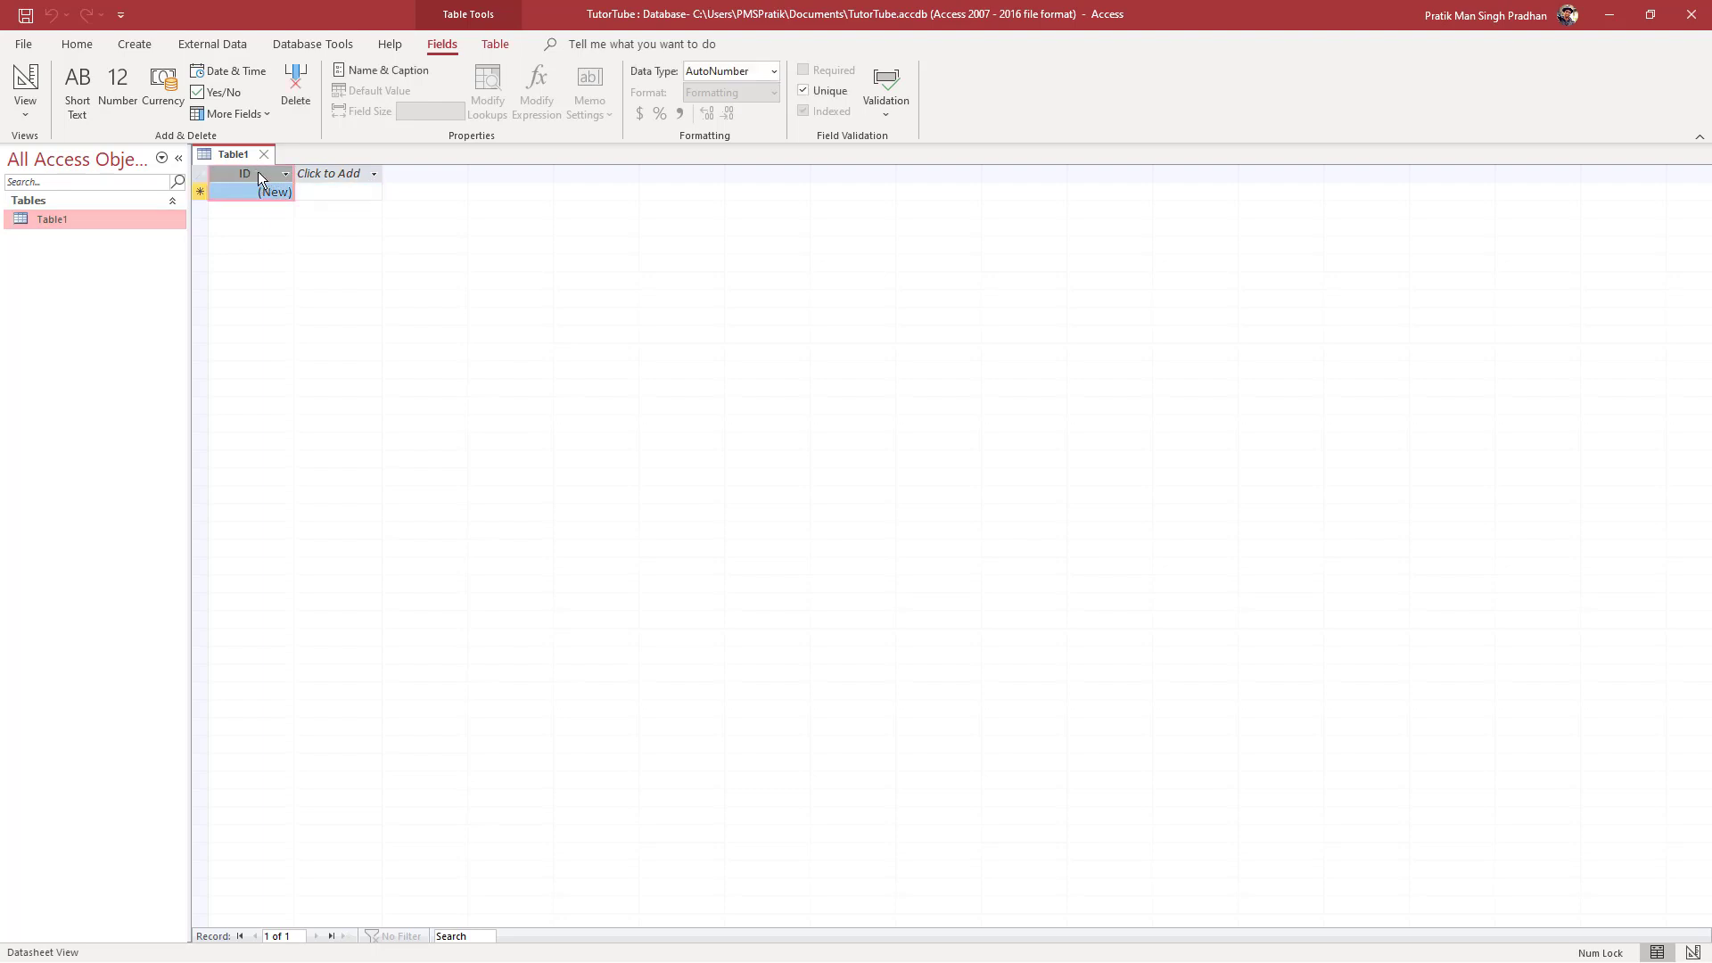
Step: Rename Table1's ID column to CourseID, correcting the 'CouseID' typo
left_click(258, 173)
double_click(256, 173)
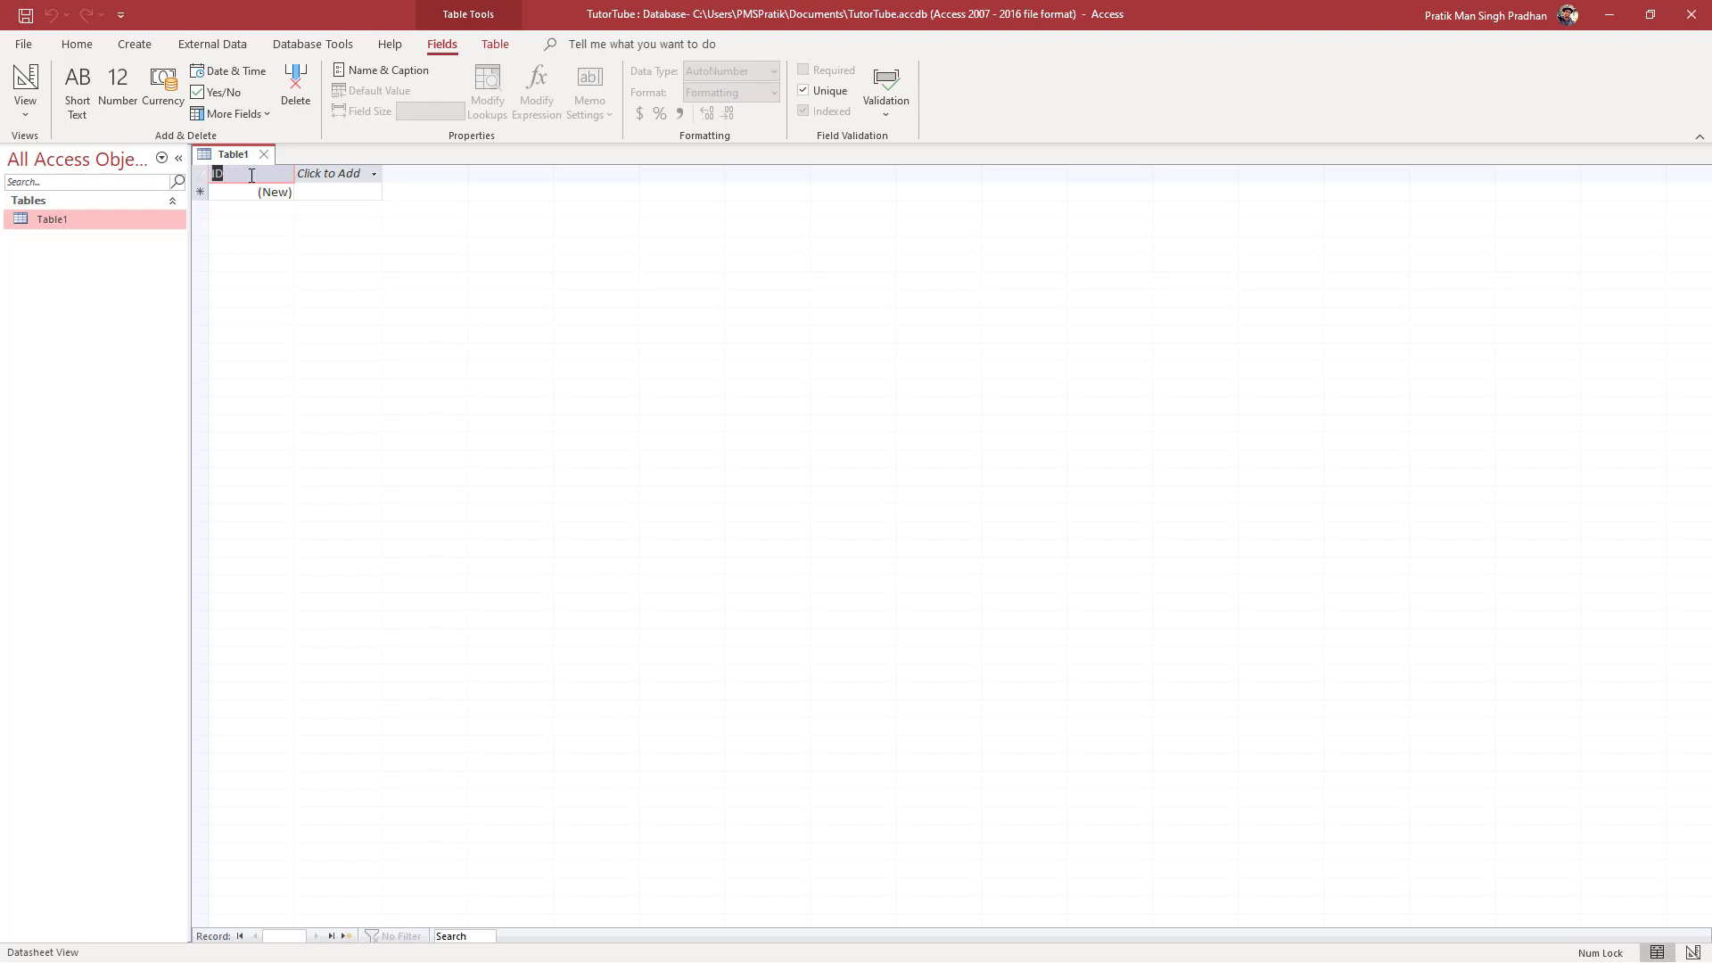
type("CouseID")
left_click(234, 175)
type("r")
left_click(345, 173)
left_click(258, 171)
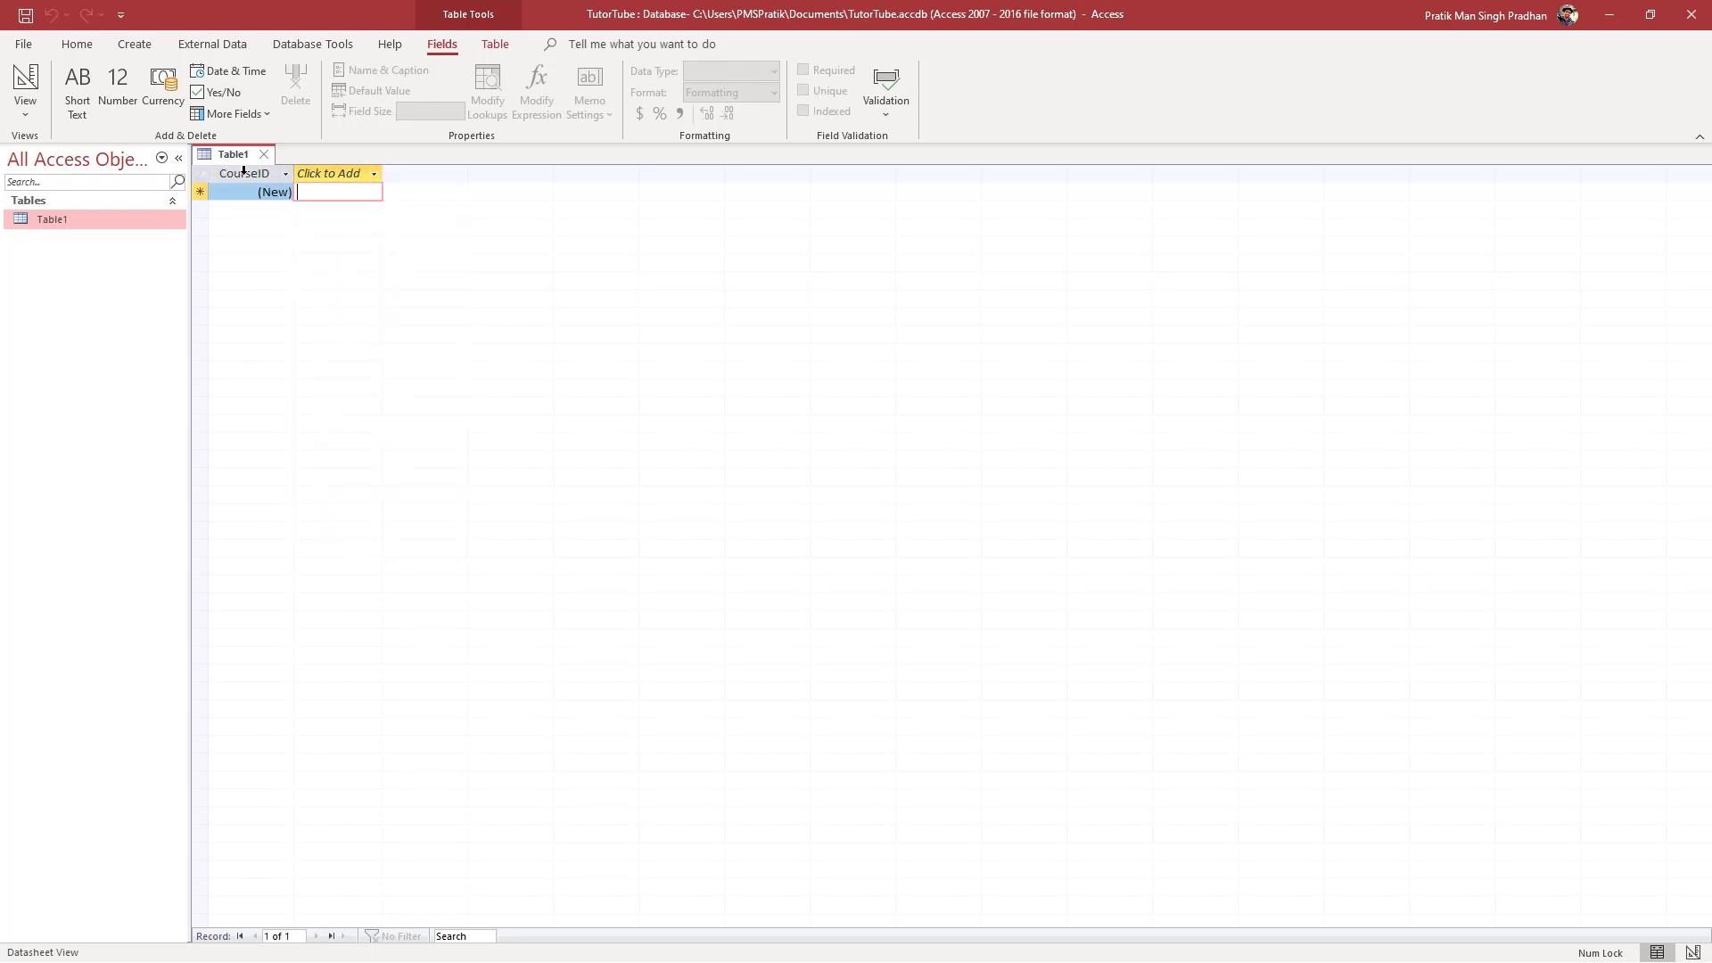
left_click(333, 169)
Step: Add a Short Text column named CourseLevel after CourseID, then select CourseID
left_click(337, 180)
left_click(337, 178)
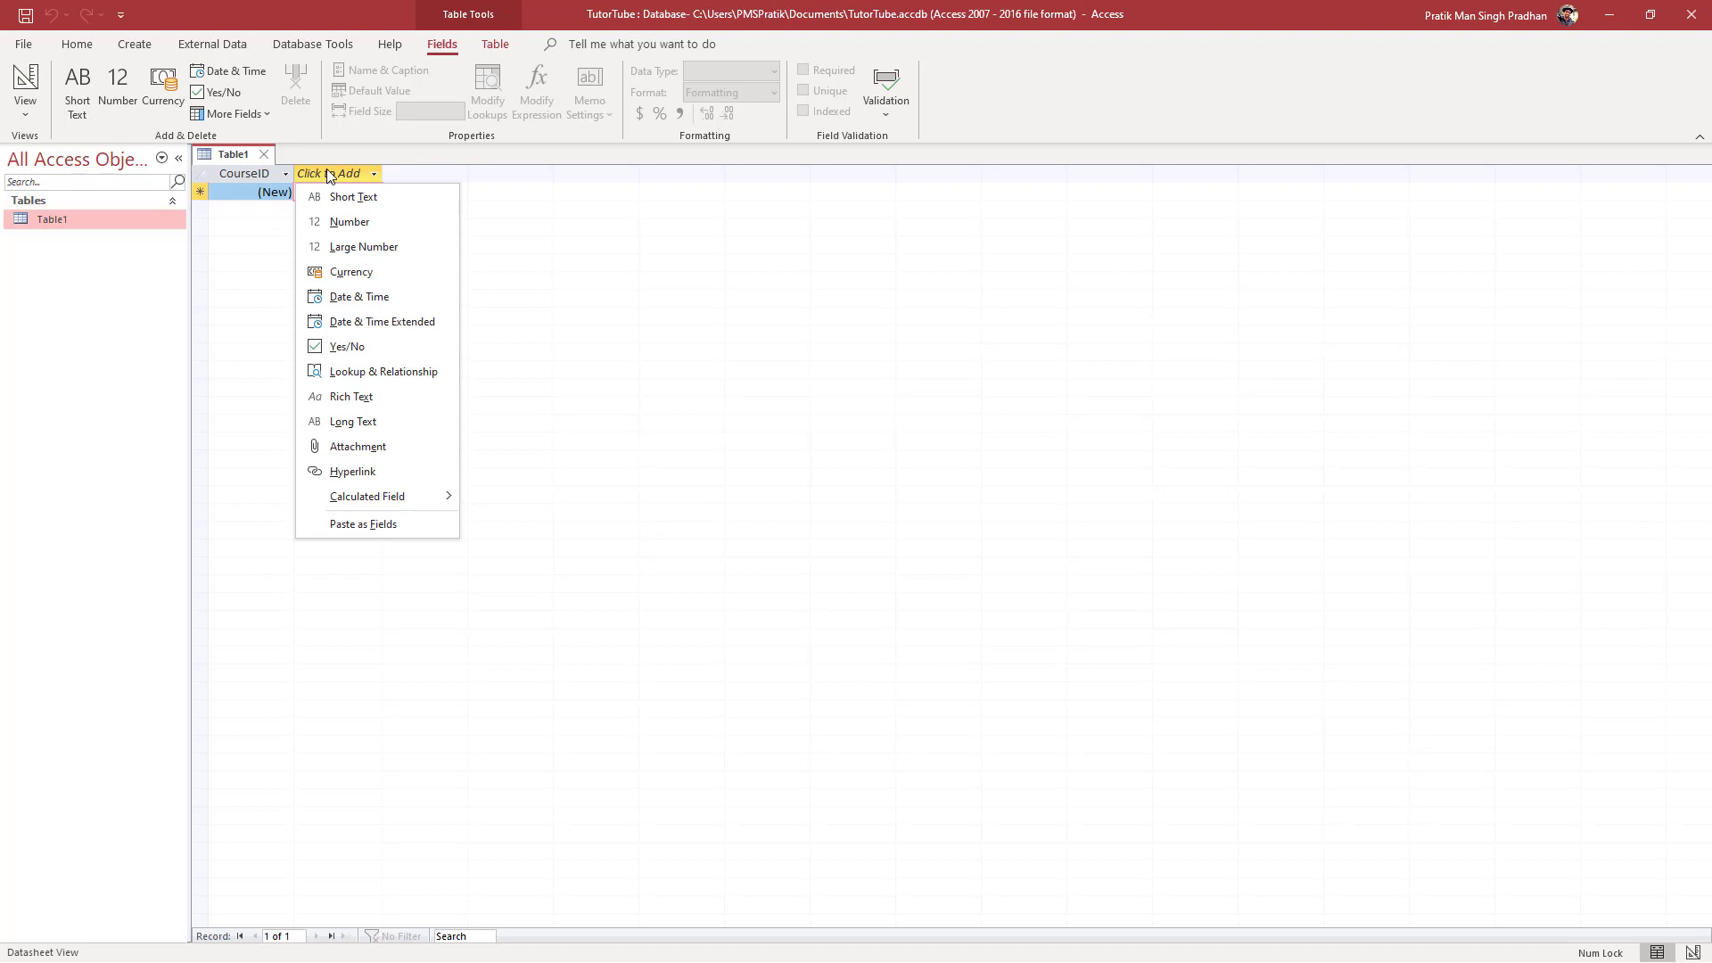
left_click(464, 178)
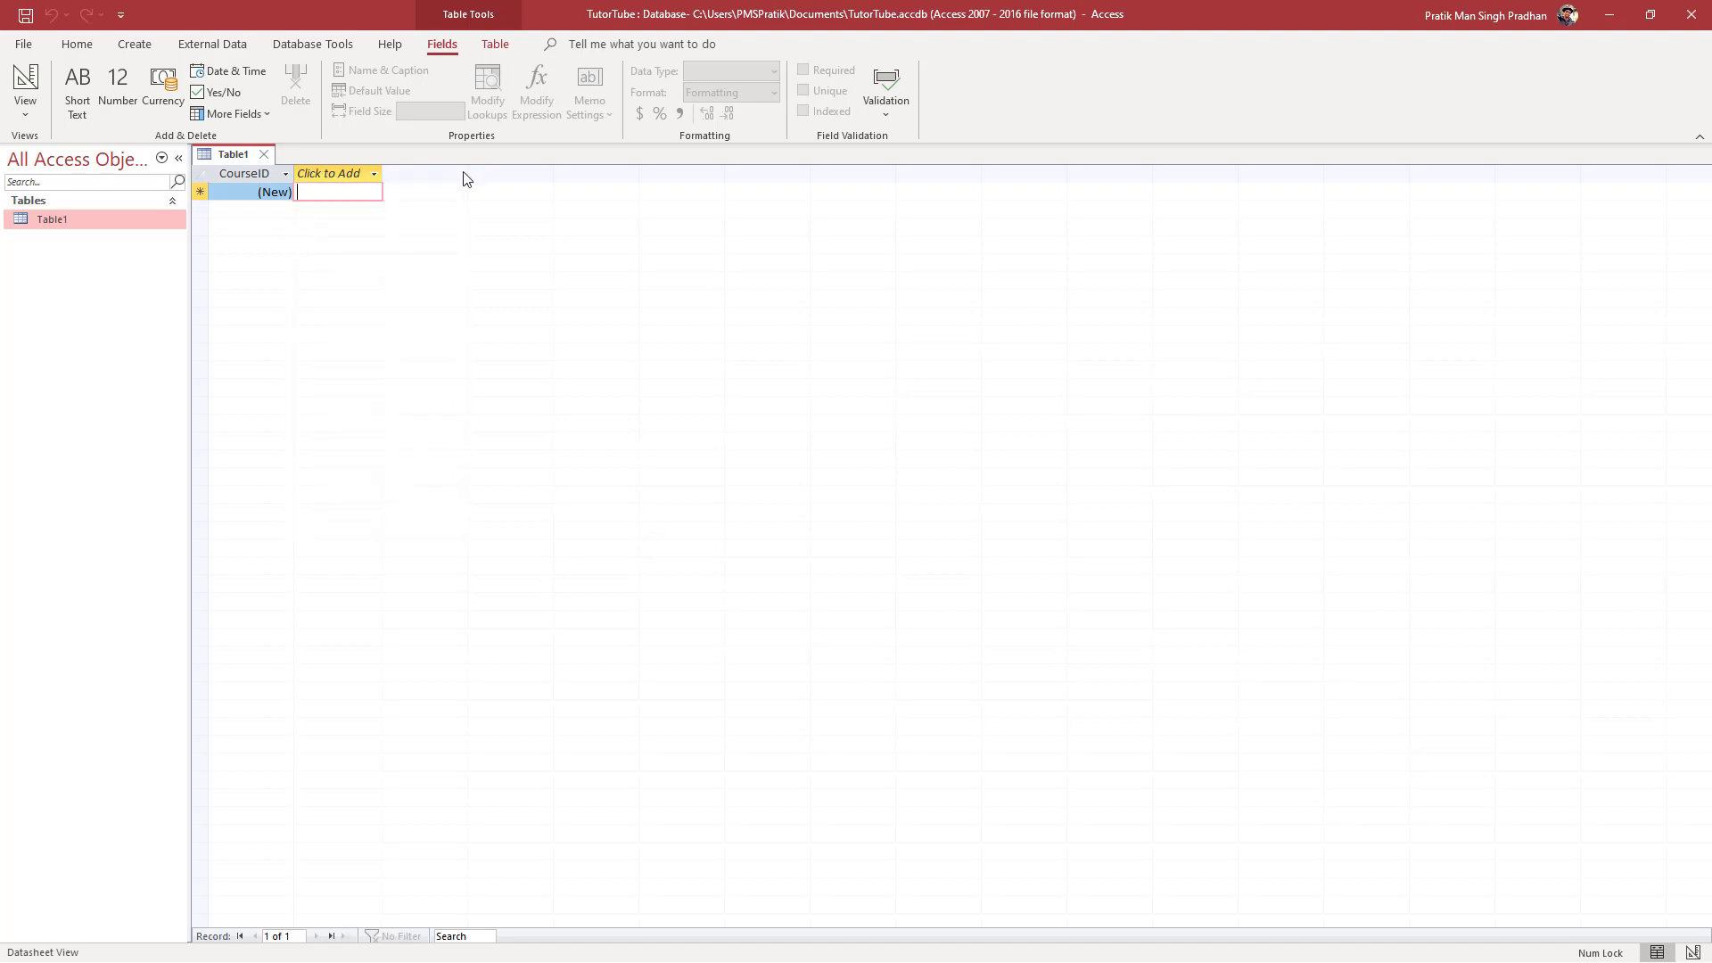
left_click(376, 174)
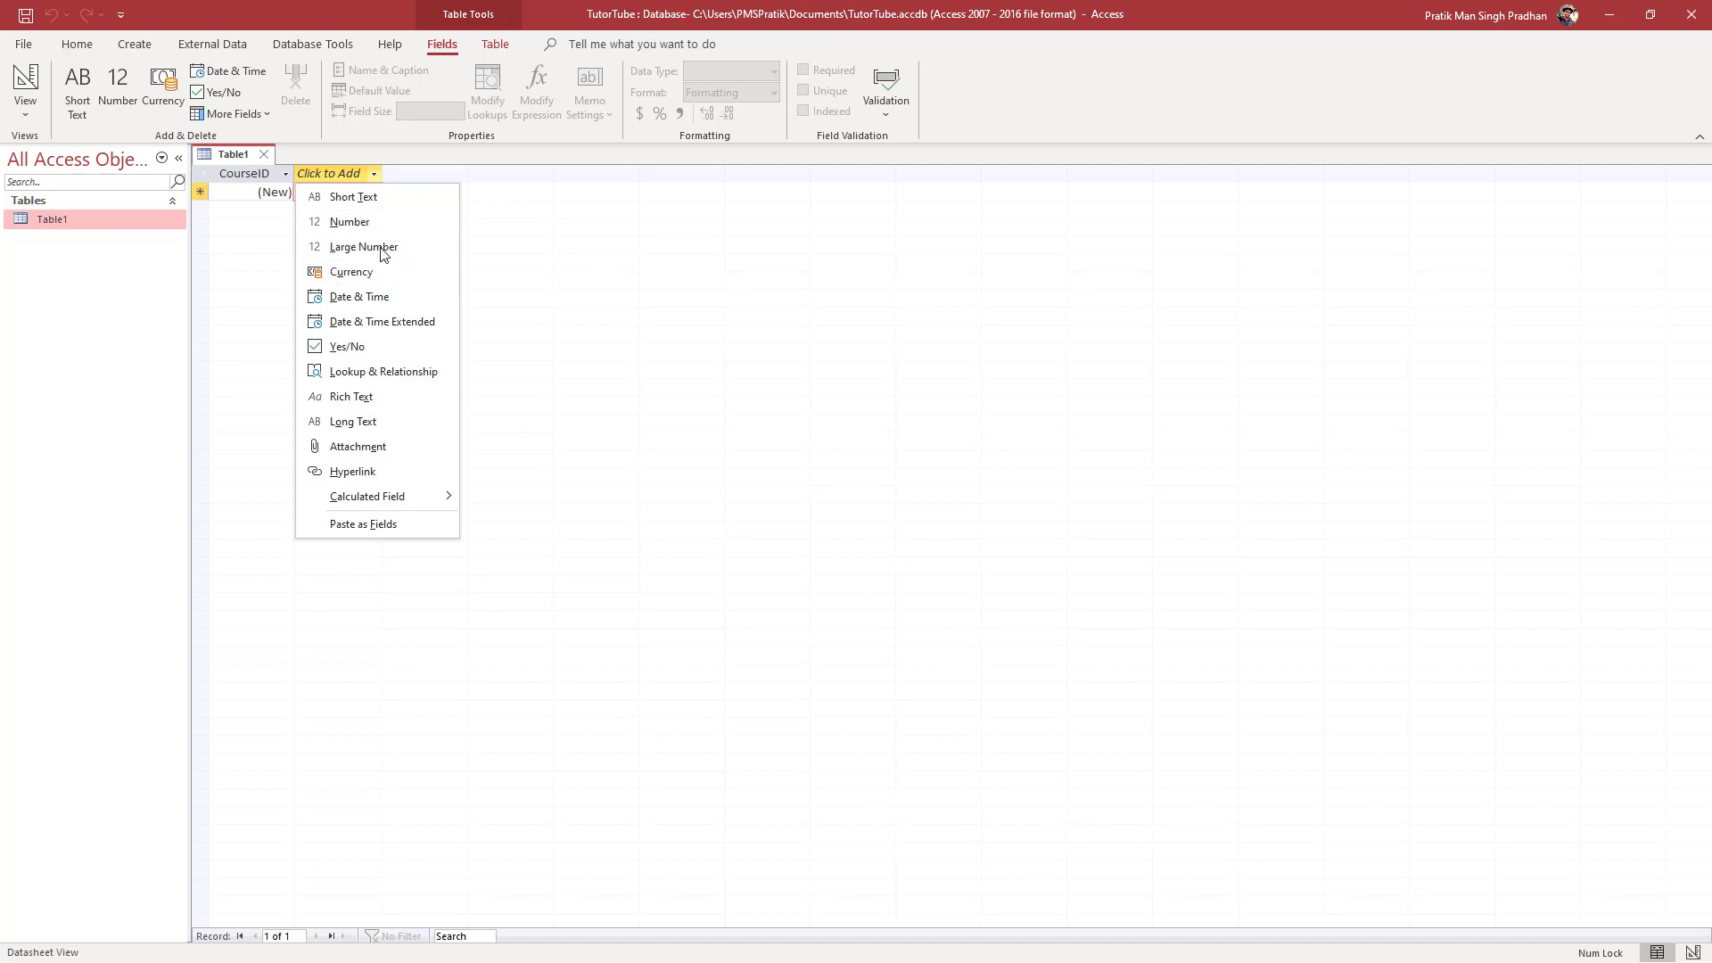
left_click(389, 198)
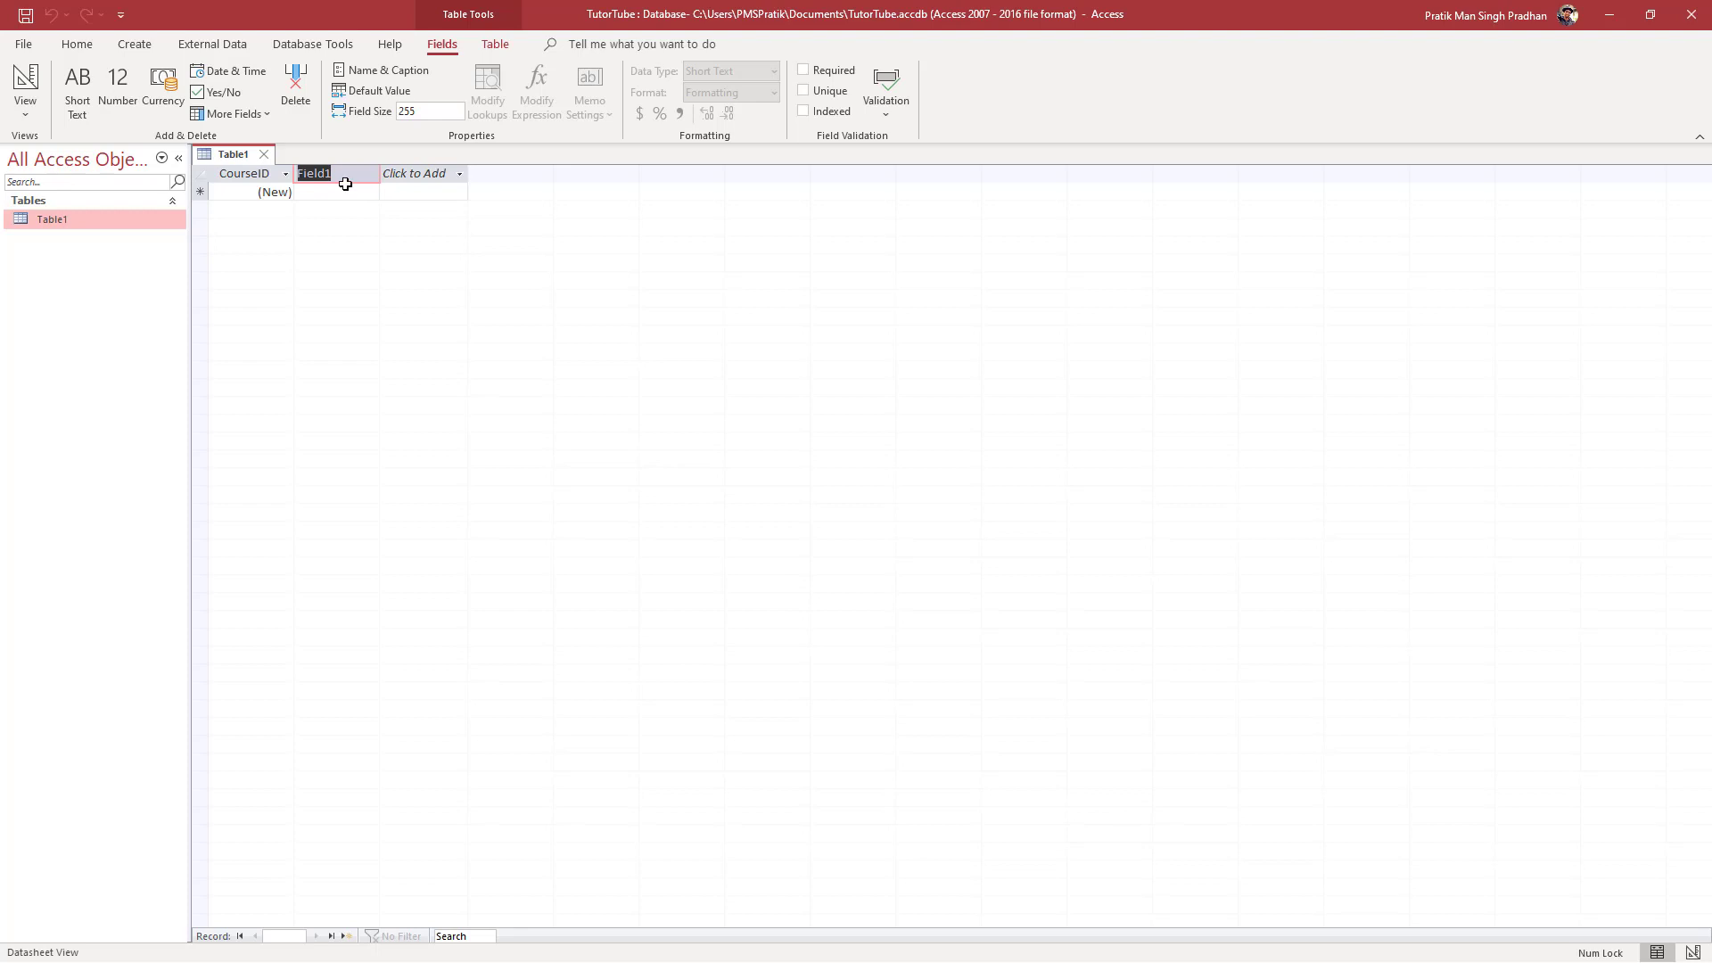
type("CourseLevel")
key("Return")
key("Escape")
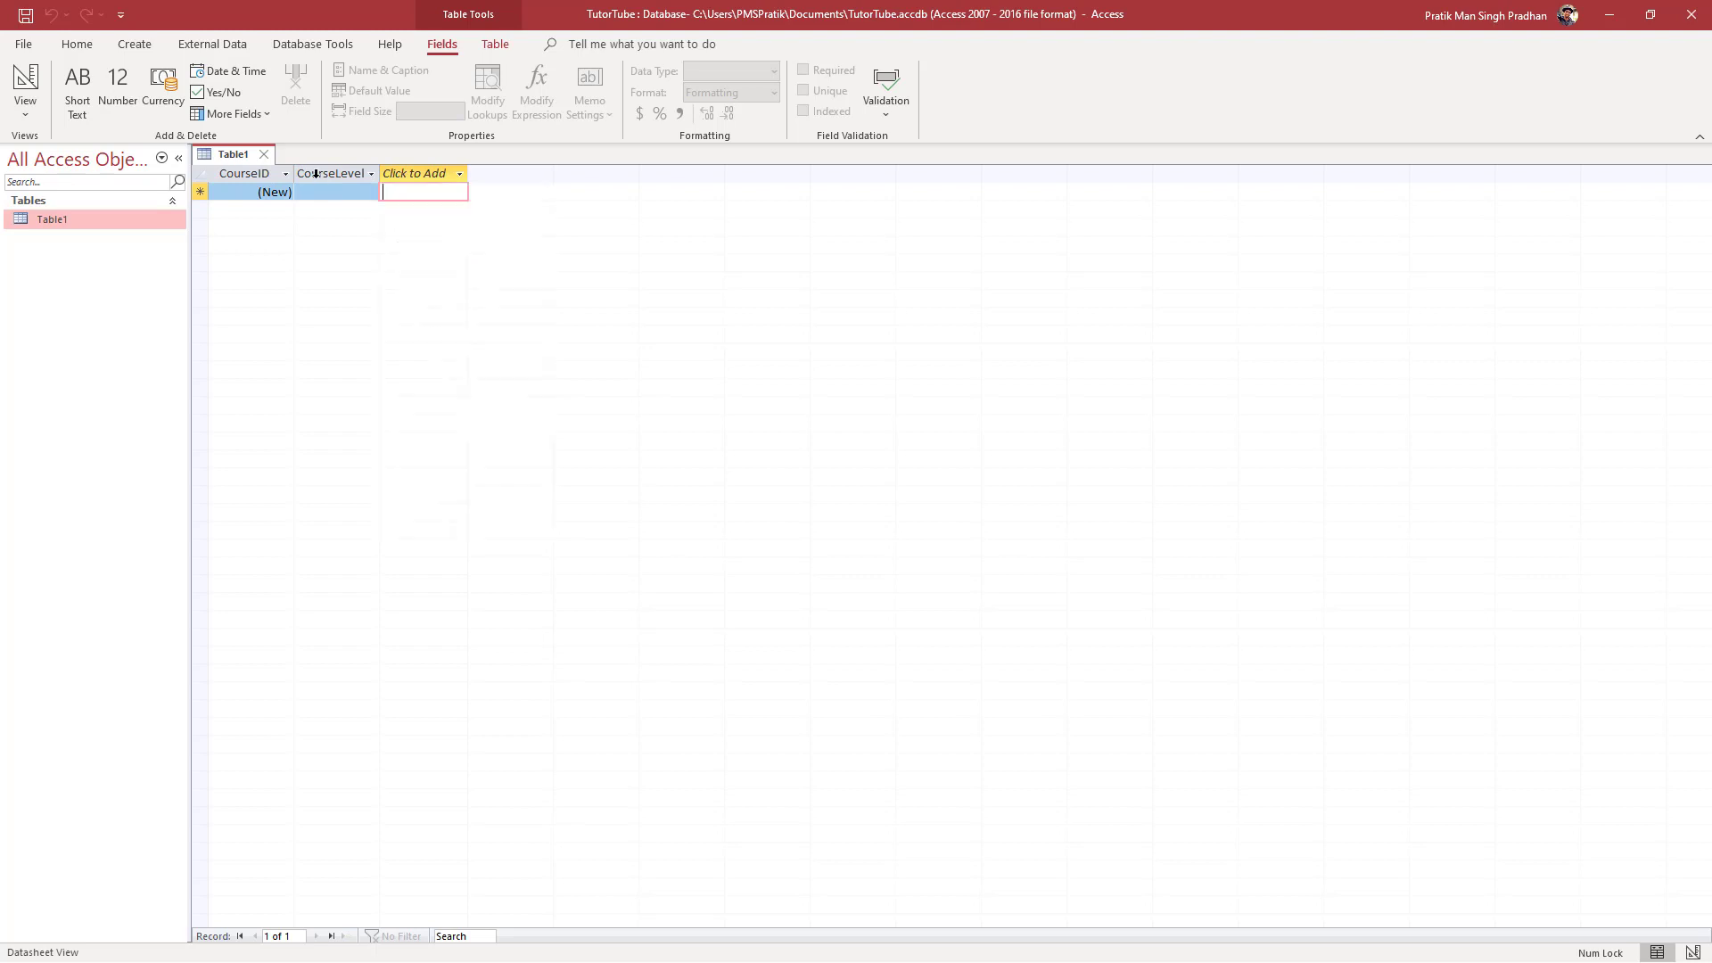
left_click(306, 171)
left_click(290, 172)
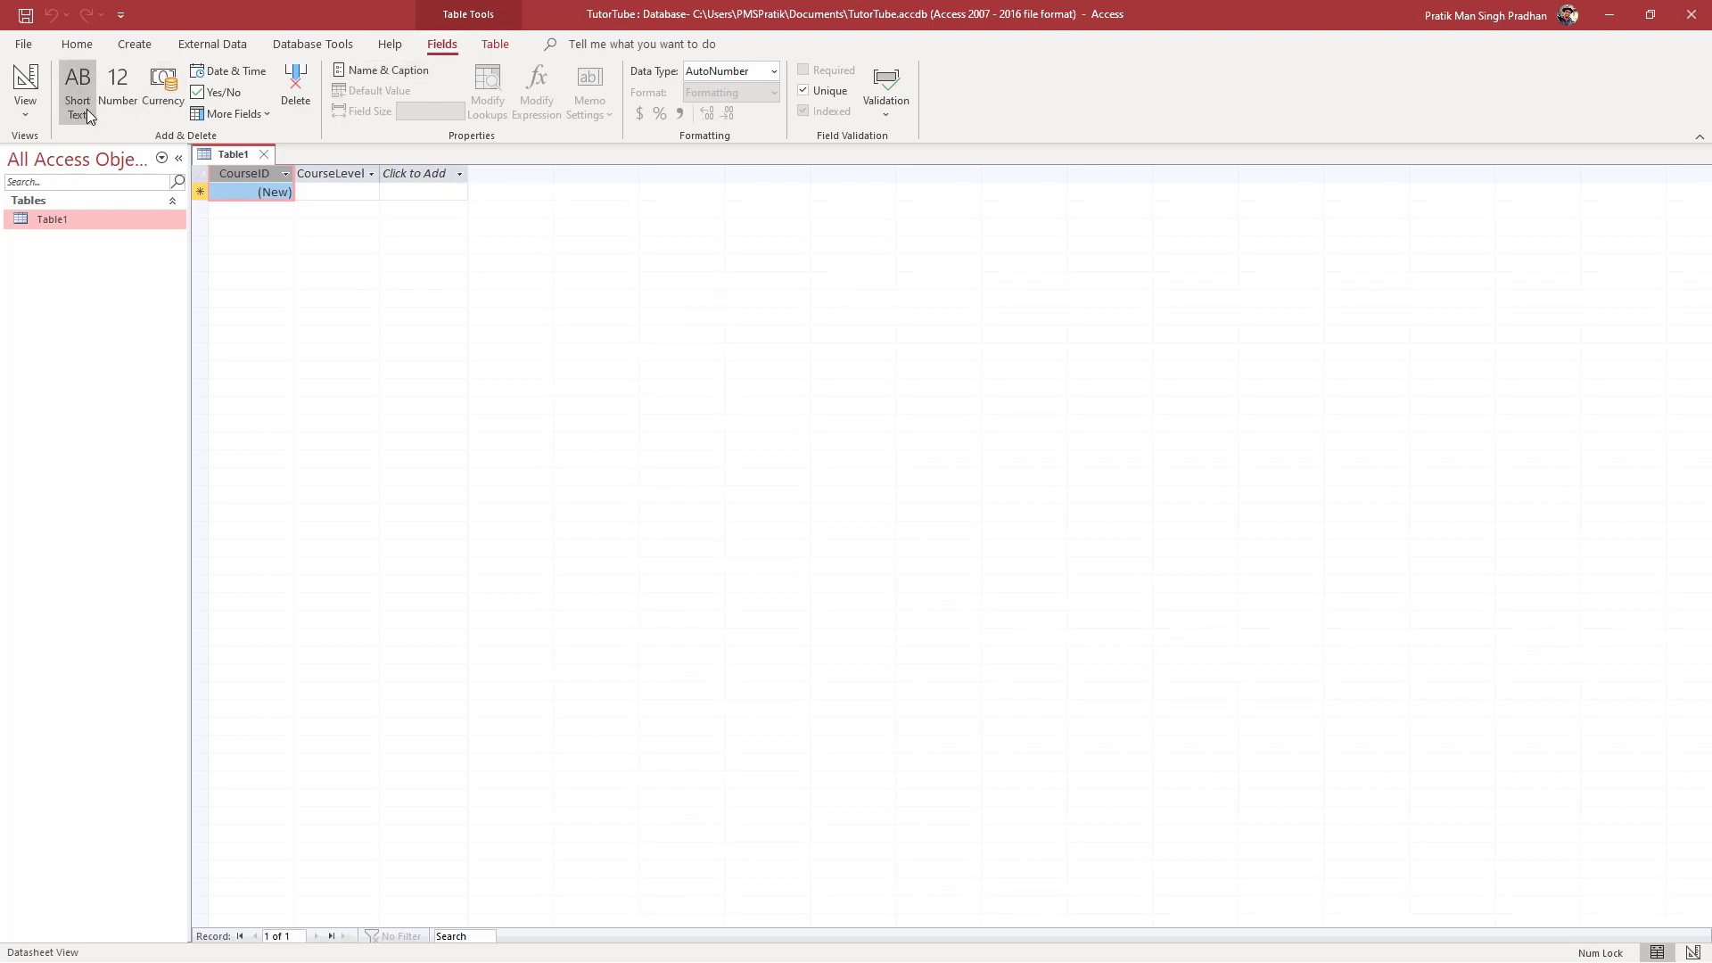
Step: Insert a Long Text column named CourseName right after CourseID
left_click(254, 113)
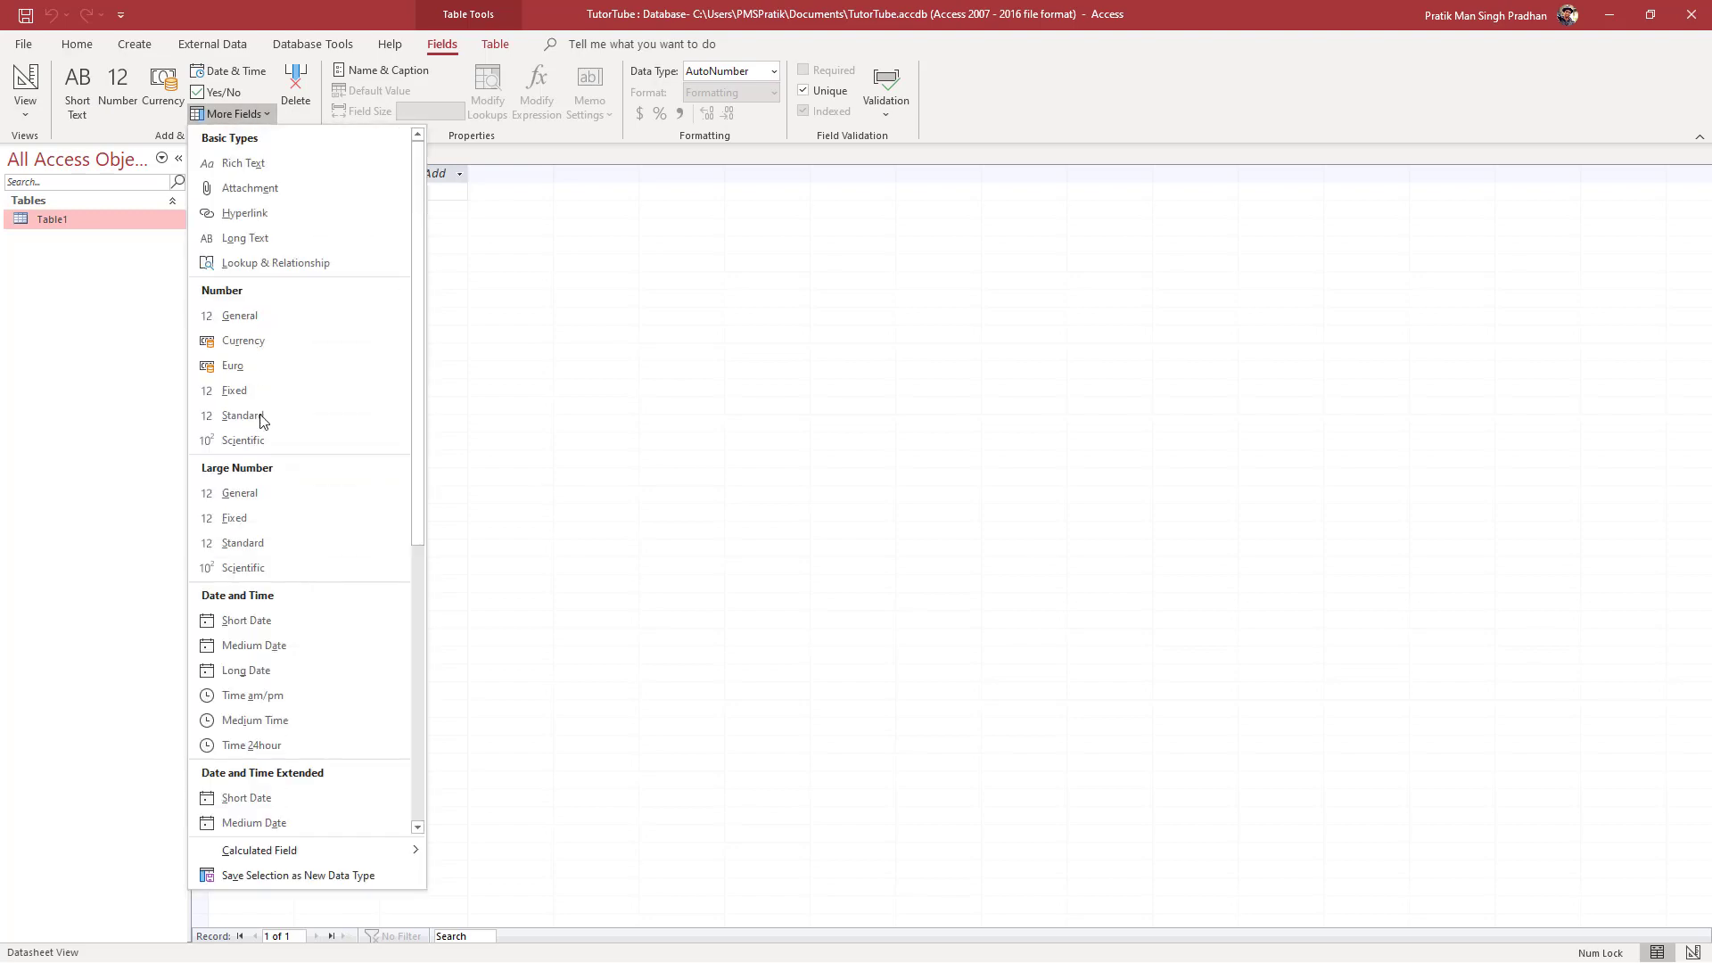
scroll(281, 535, "down", 5)
scroll(283, 607, "up", 5)
scroll(287, 654, "down", 5)
scroll(288, 654, "up", 5)
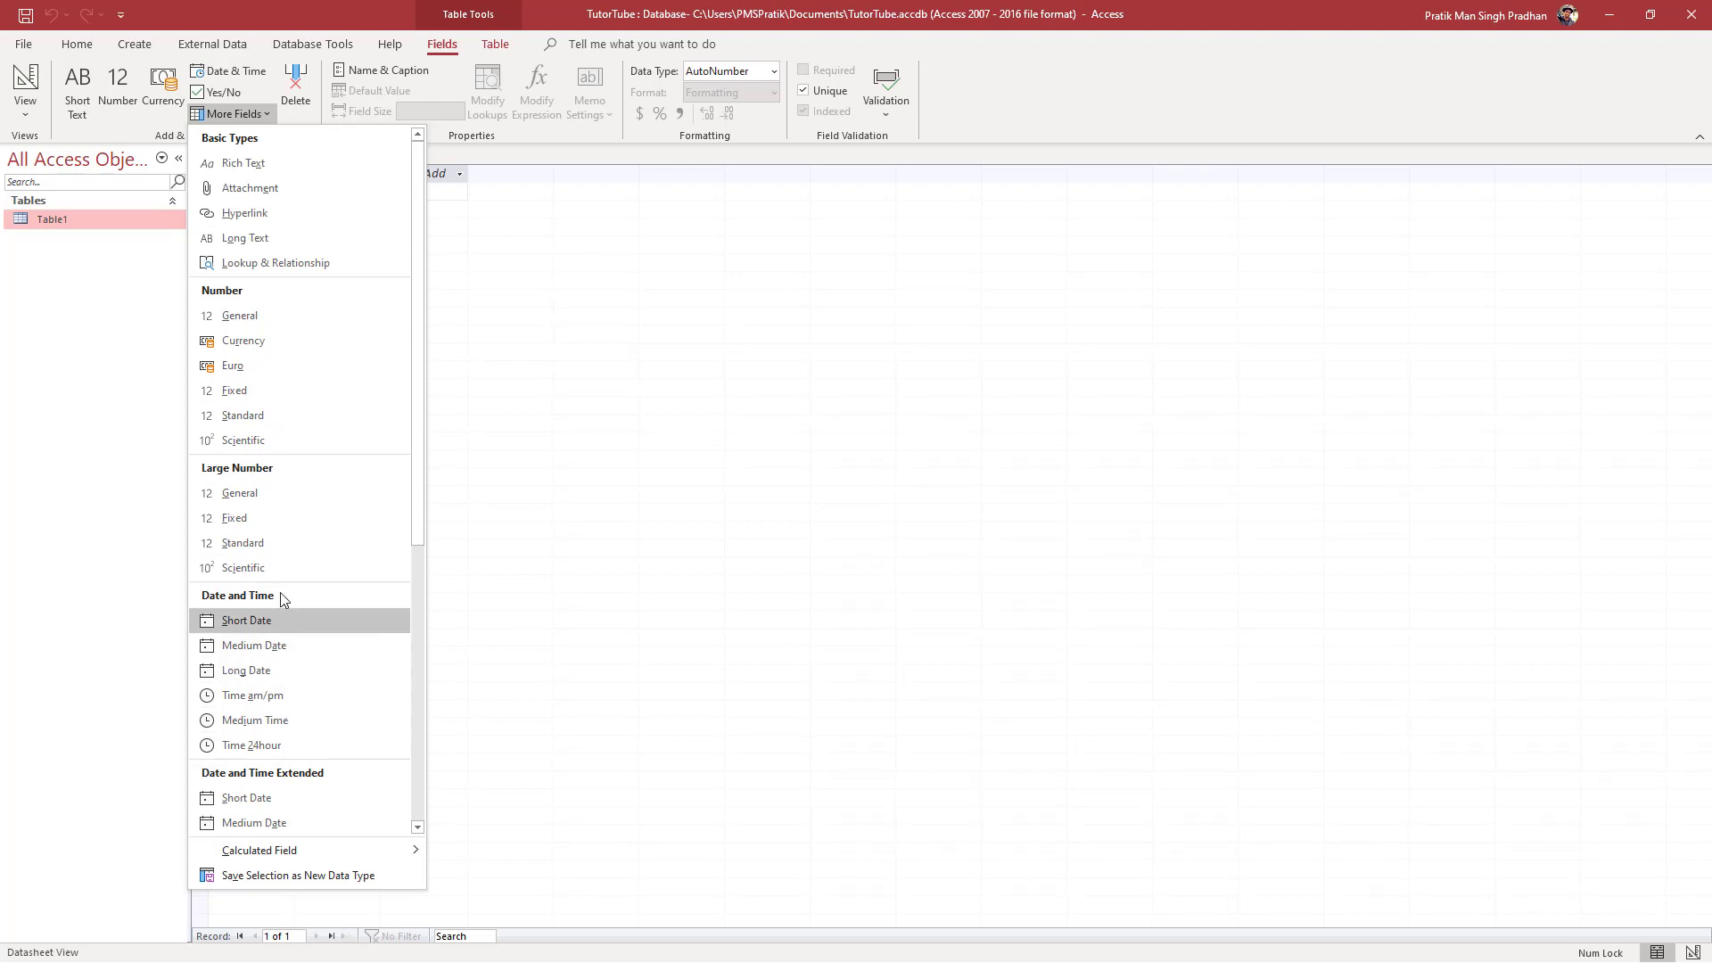
left_click(307, 234)
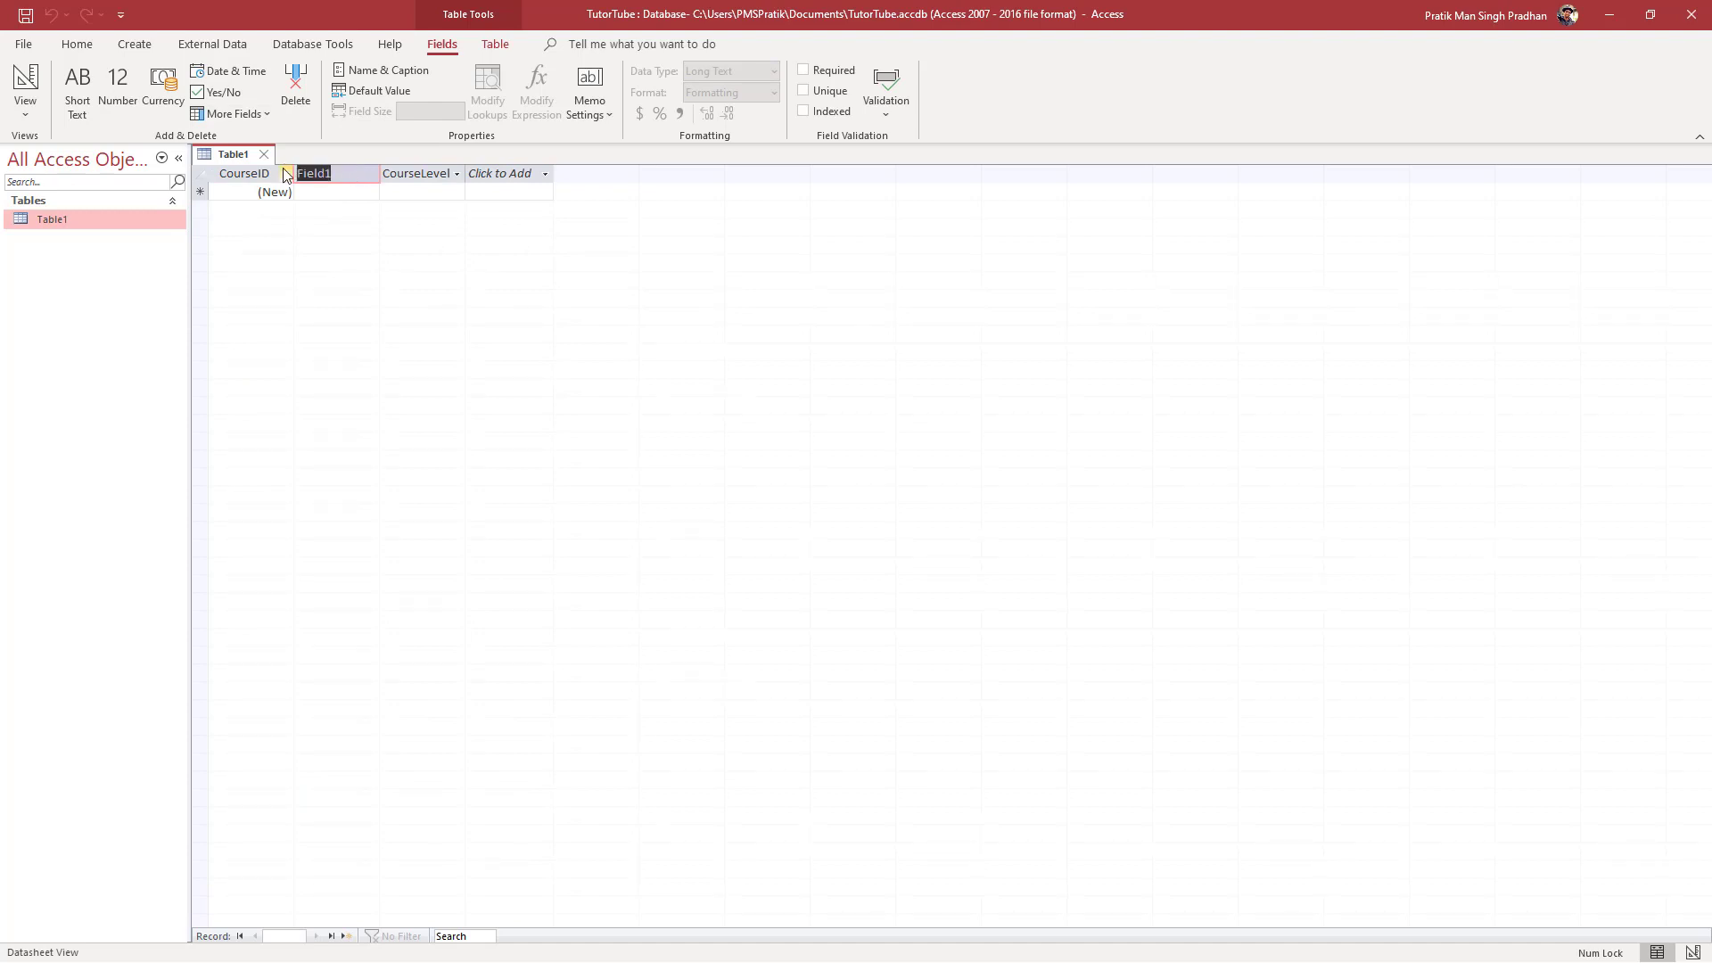
type("CourseName")
left_click(481, 191)
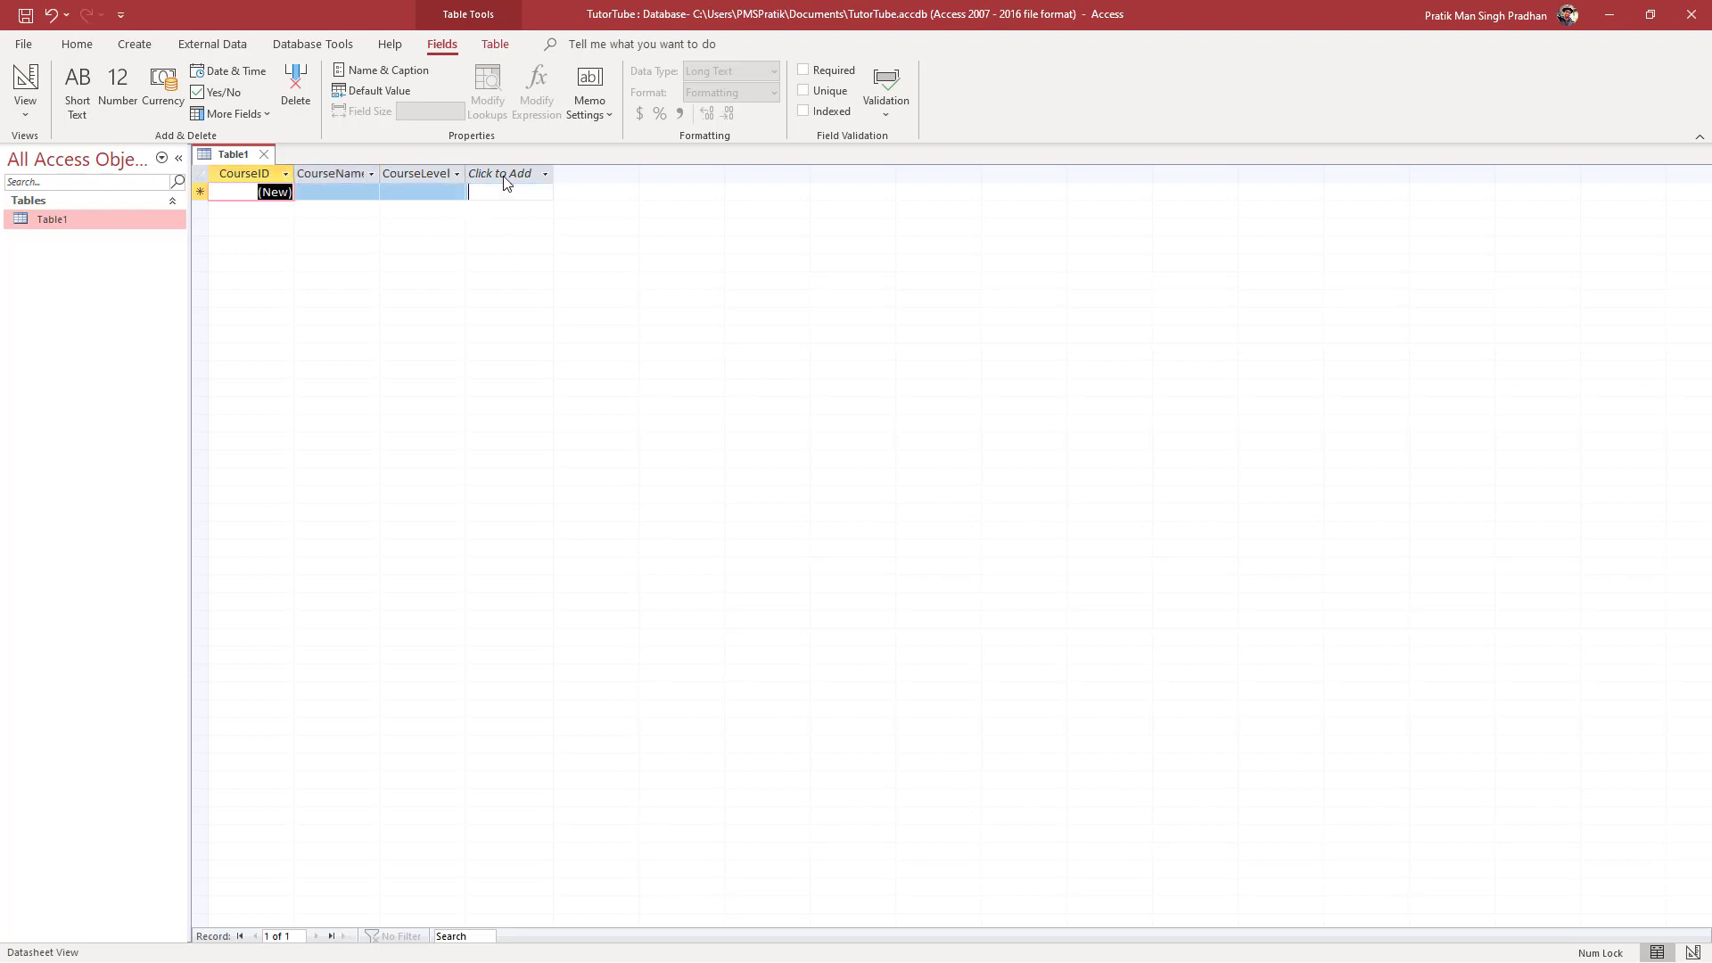
Step: Rename the CourseLevel column to CourseDifficulty
left_click(434, 173)
left_click_drag(427, 173, 465, 170)
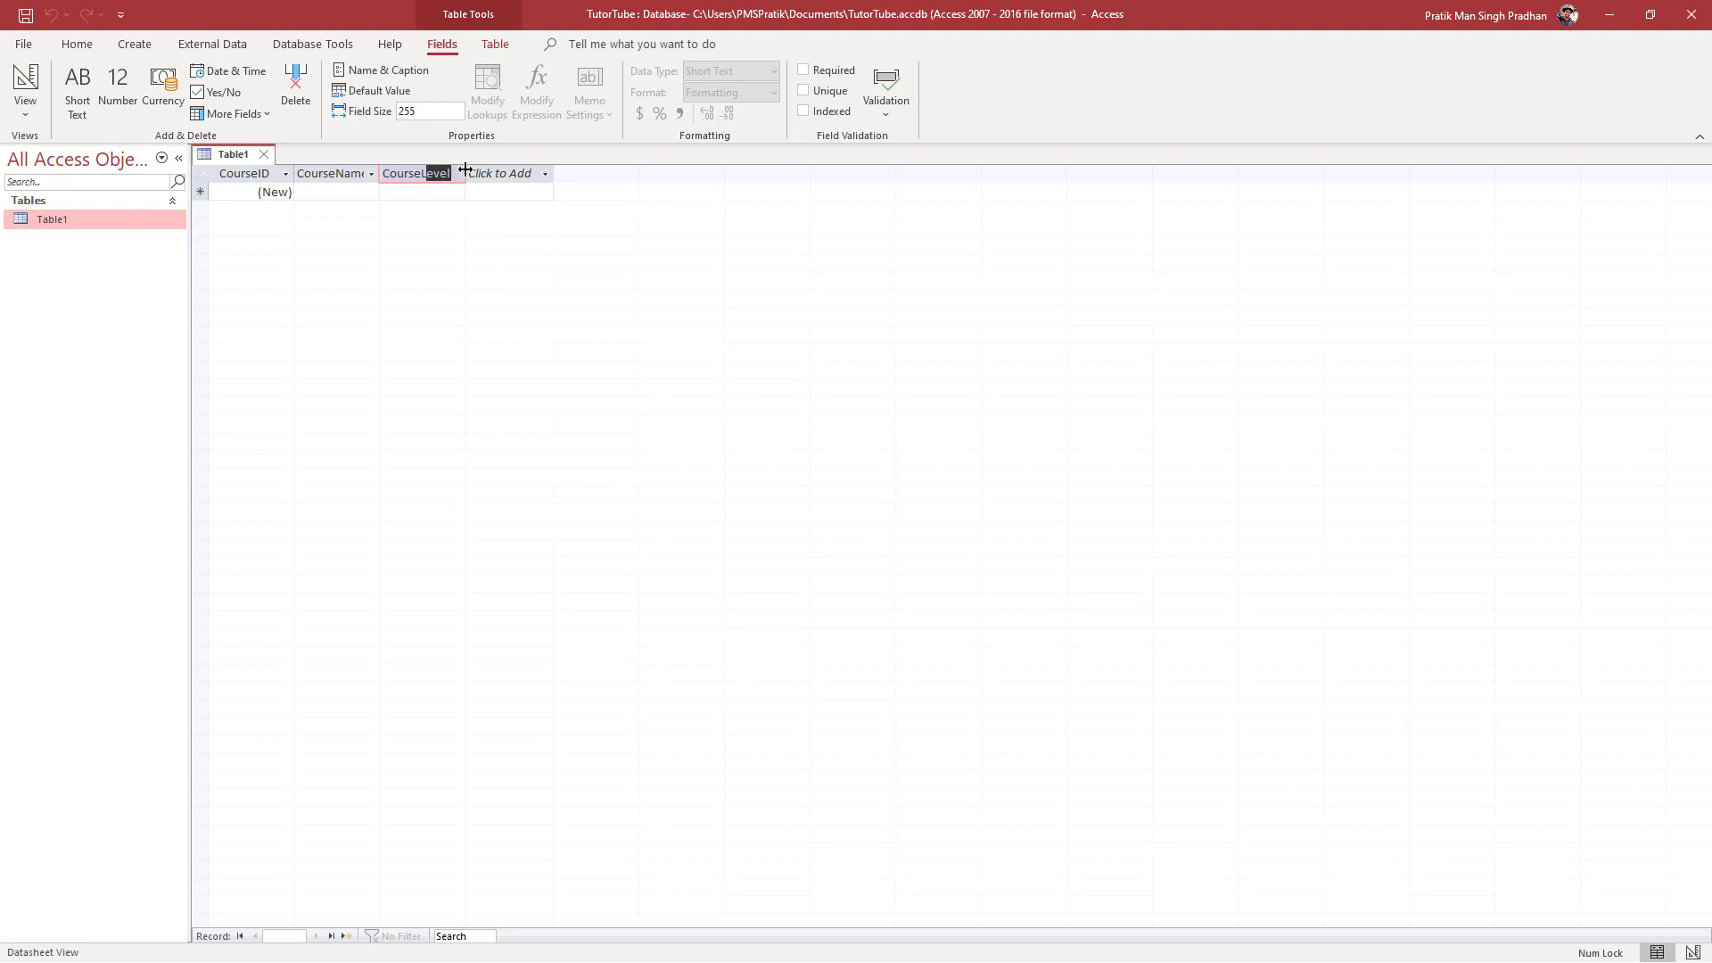
key("BackSpace")
key("BackSpace")
type("Difficulty")
Step: Add a Yes/No checkbox column named CompltedStatus after CourseDifficulty
left_click(526, 174)
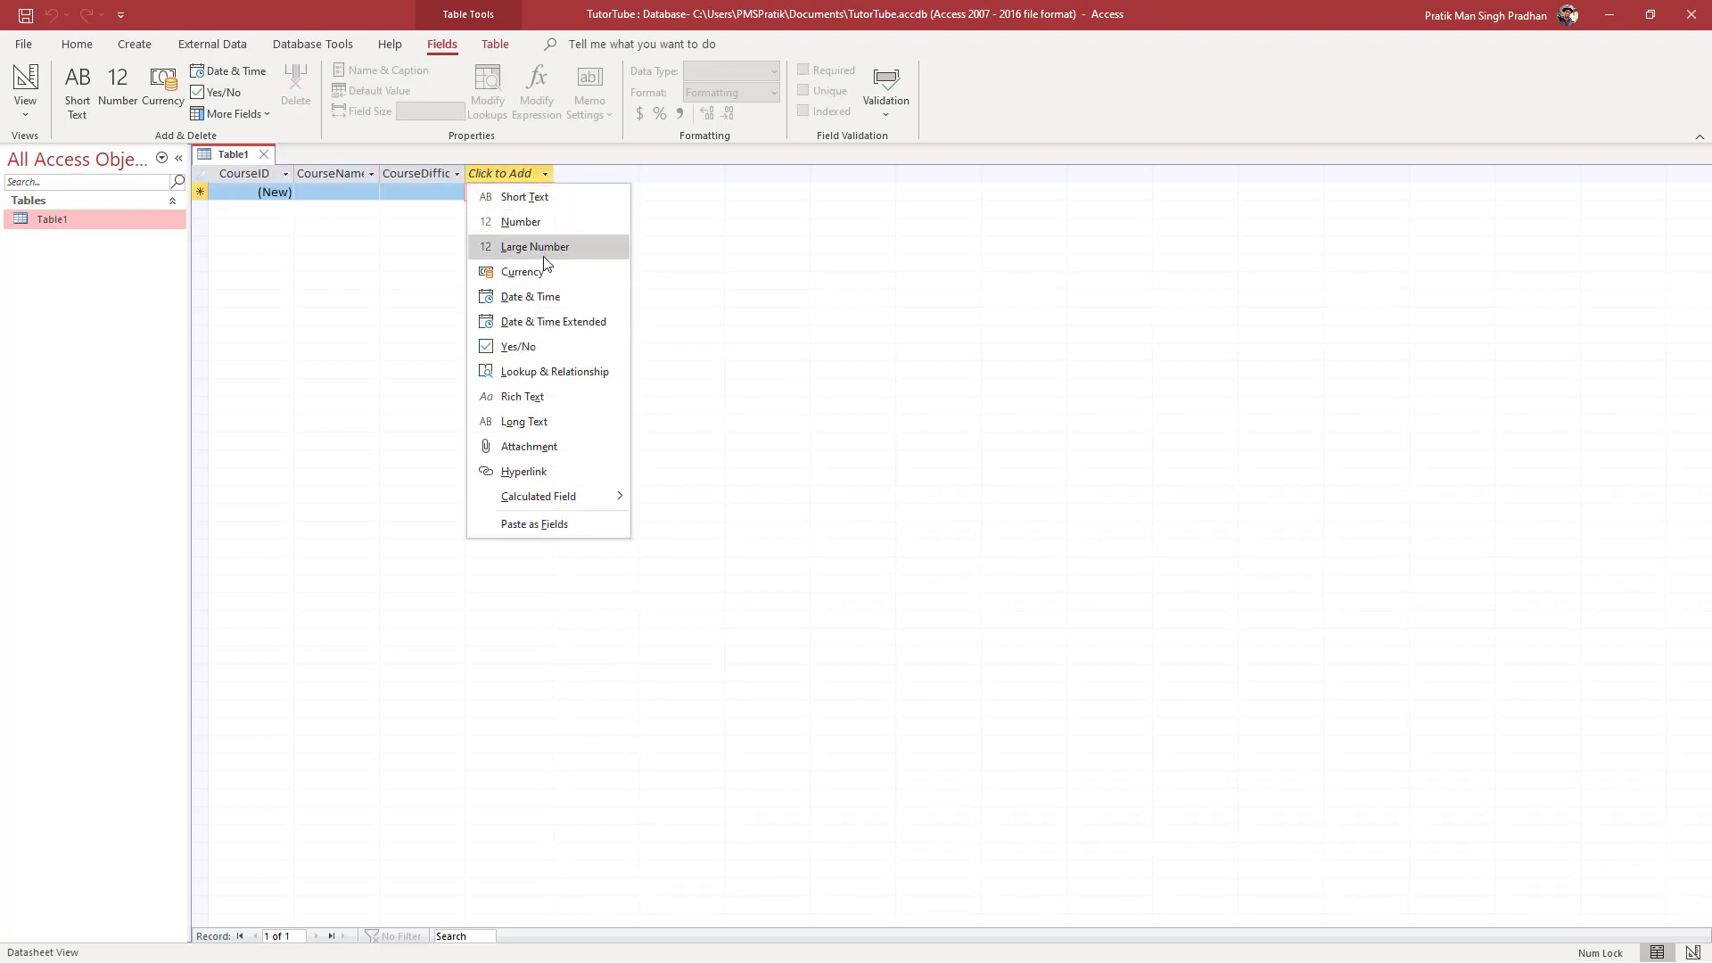
left_click(569, 348)
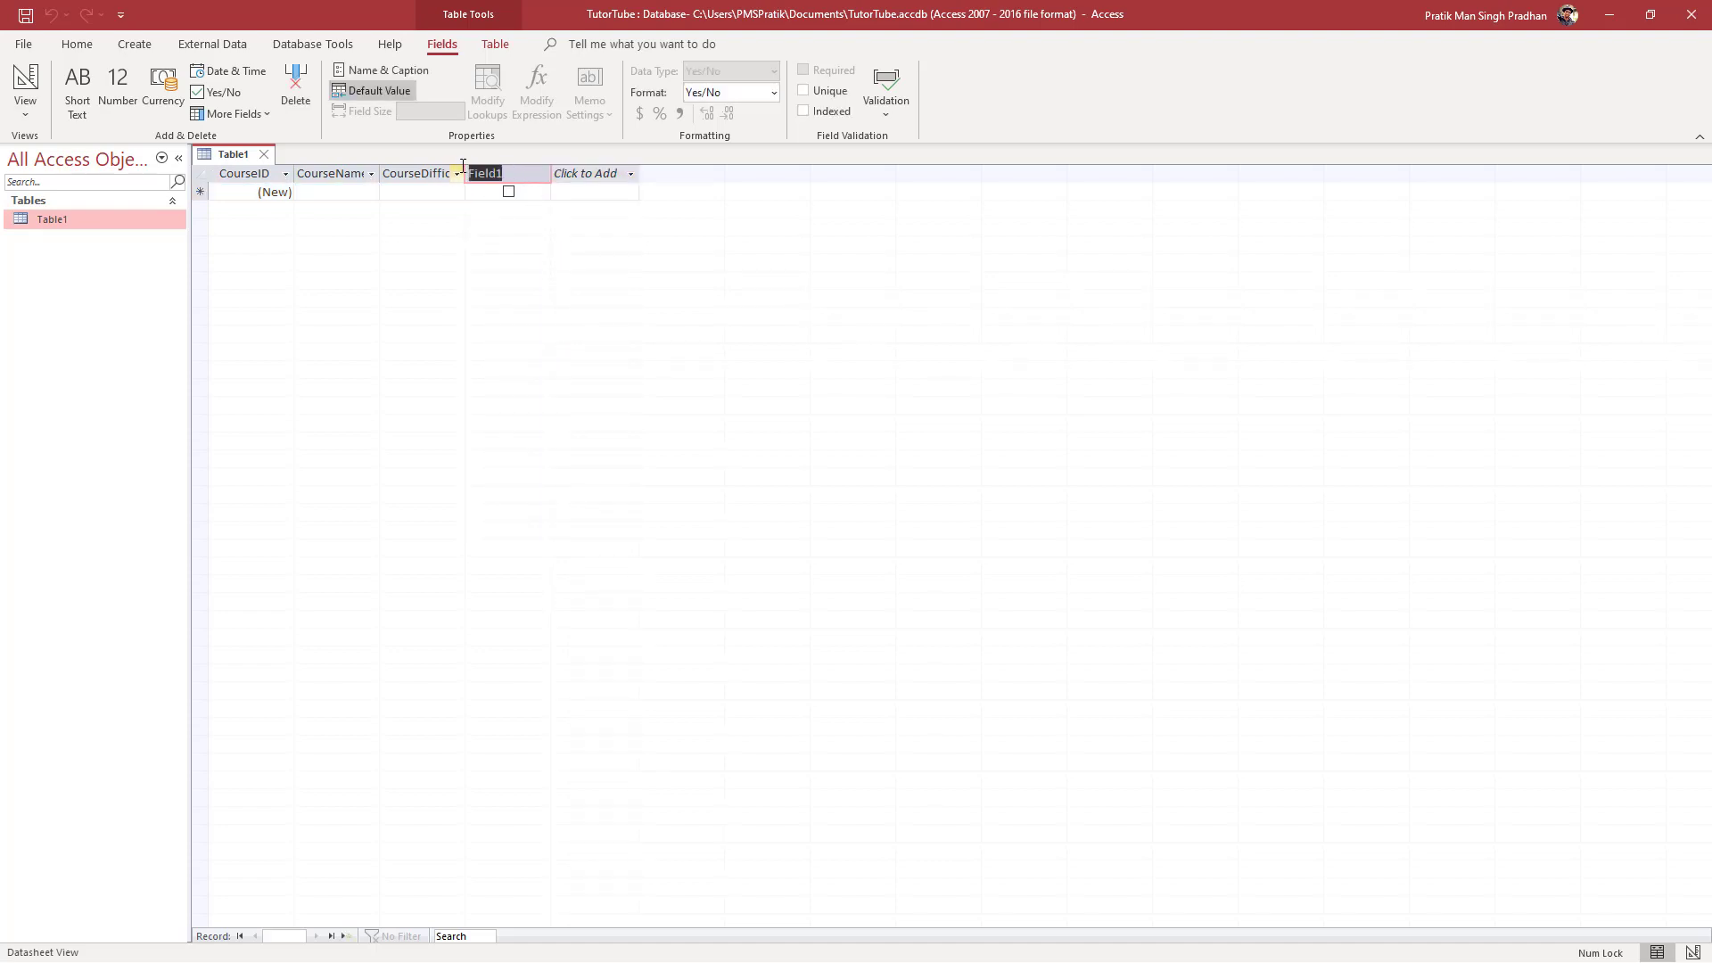
key("BackSpace")
type("Compl")
type("tedStat")
type("us")
key("Return")
left_click(406, 246)
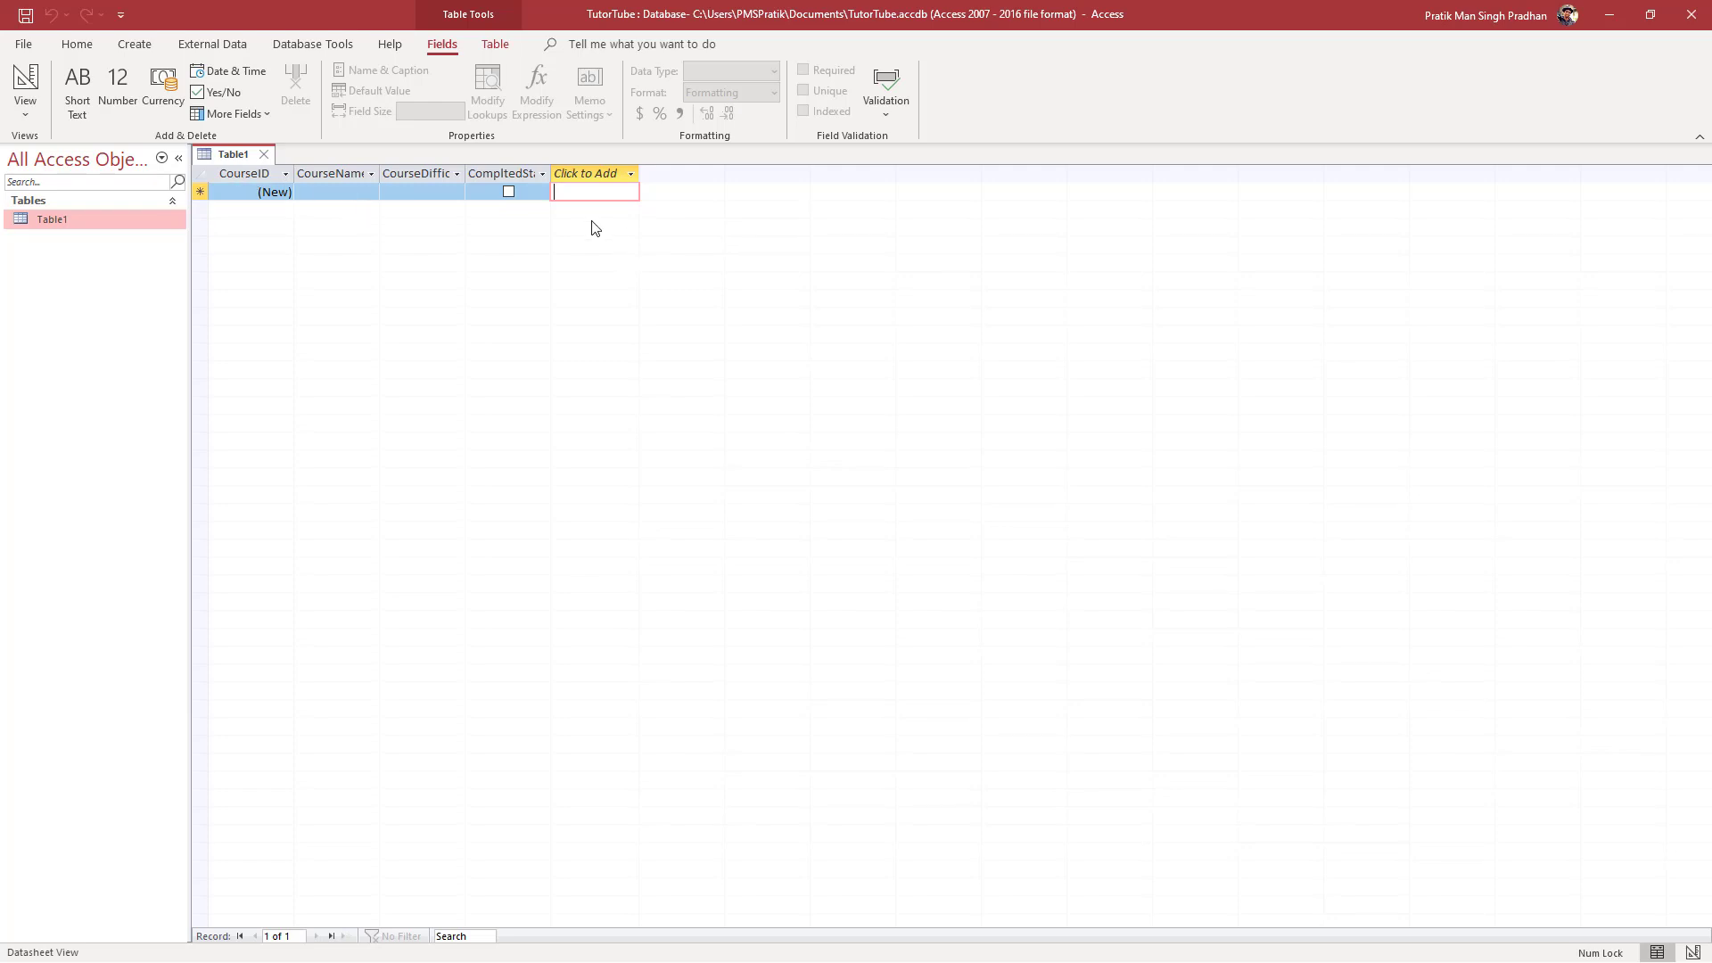
Step: Add a Date/Time column named CompletionDate at the end of Table1
left_click(633, 176)
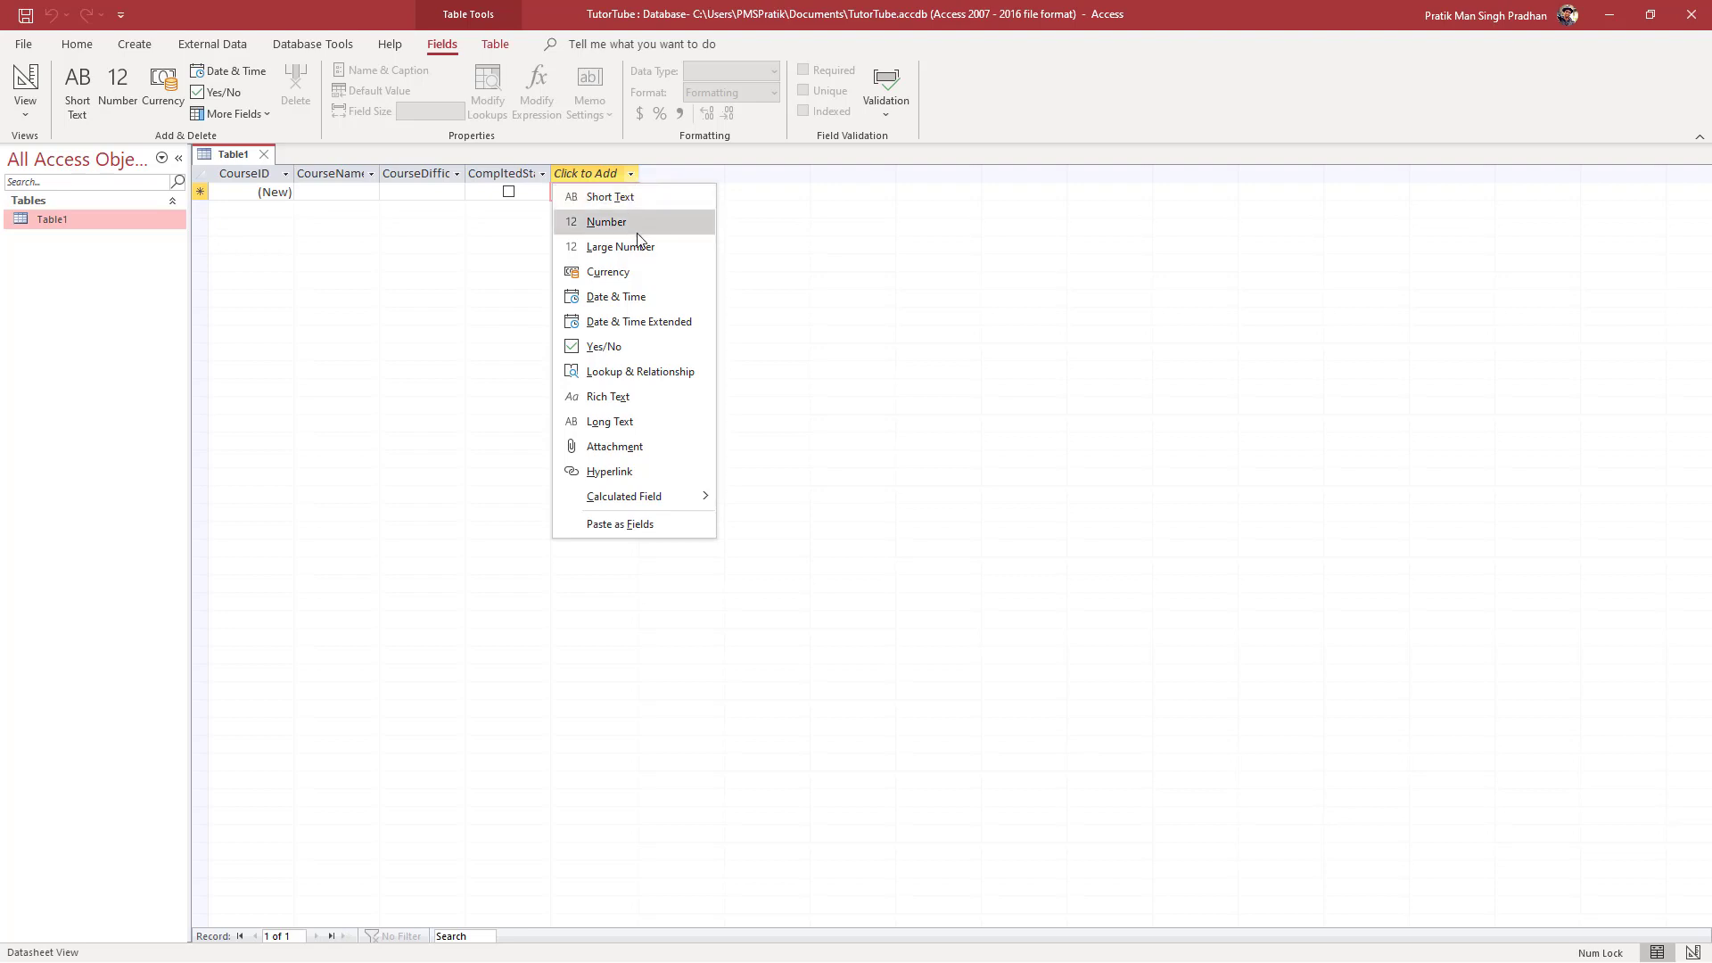
left_click(671, 300)
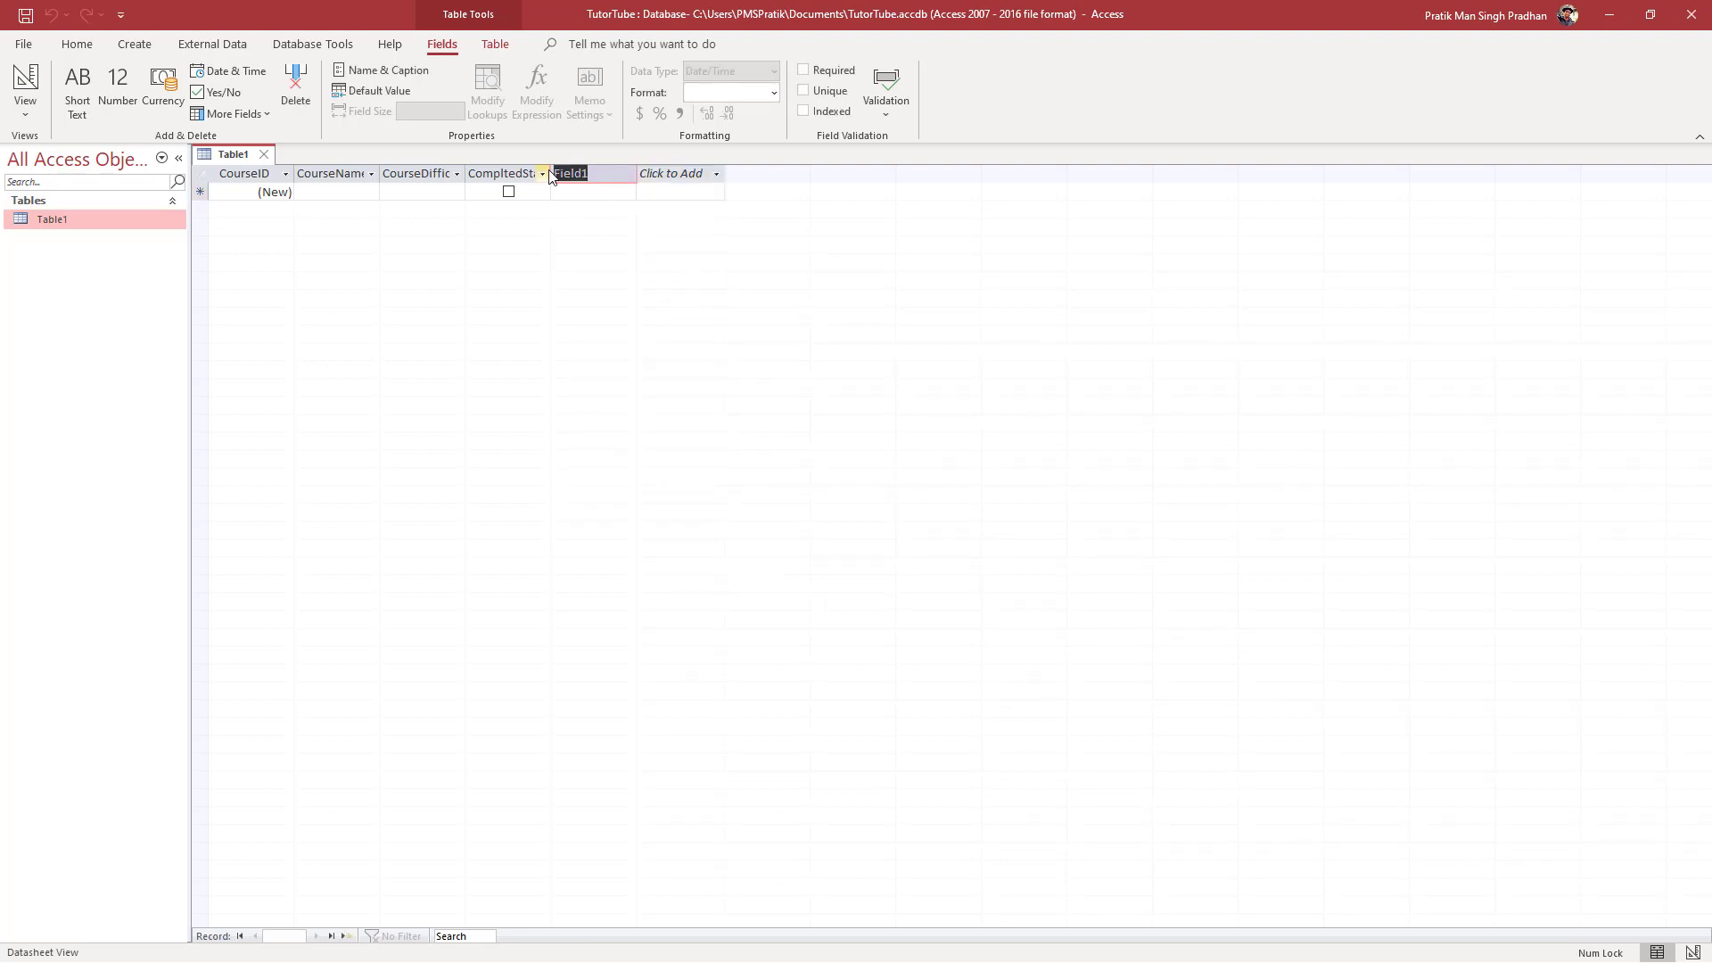
type("Completion D")
key("BackSpace")
key("BackSpace")
type("Date")
left_click(711, 191)
Step: Start the first record by entering MS Excel as its CourseName
left_click(593, 191)
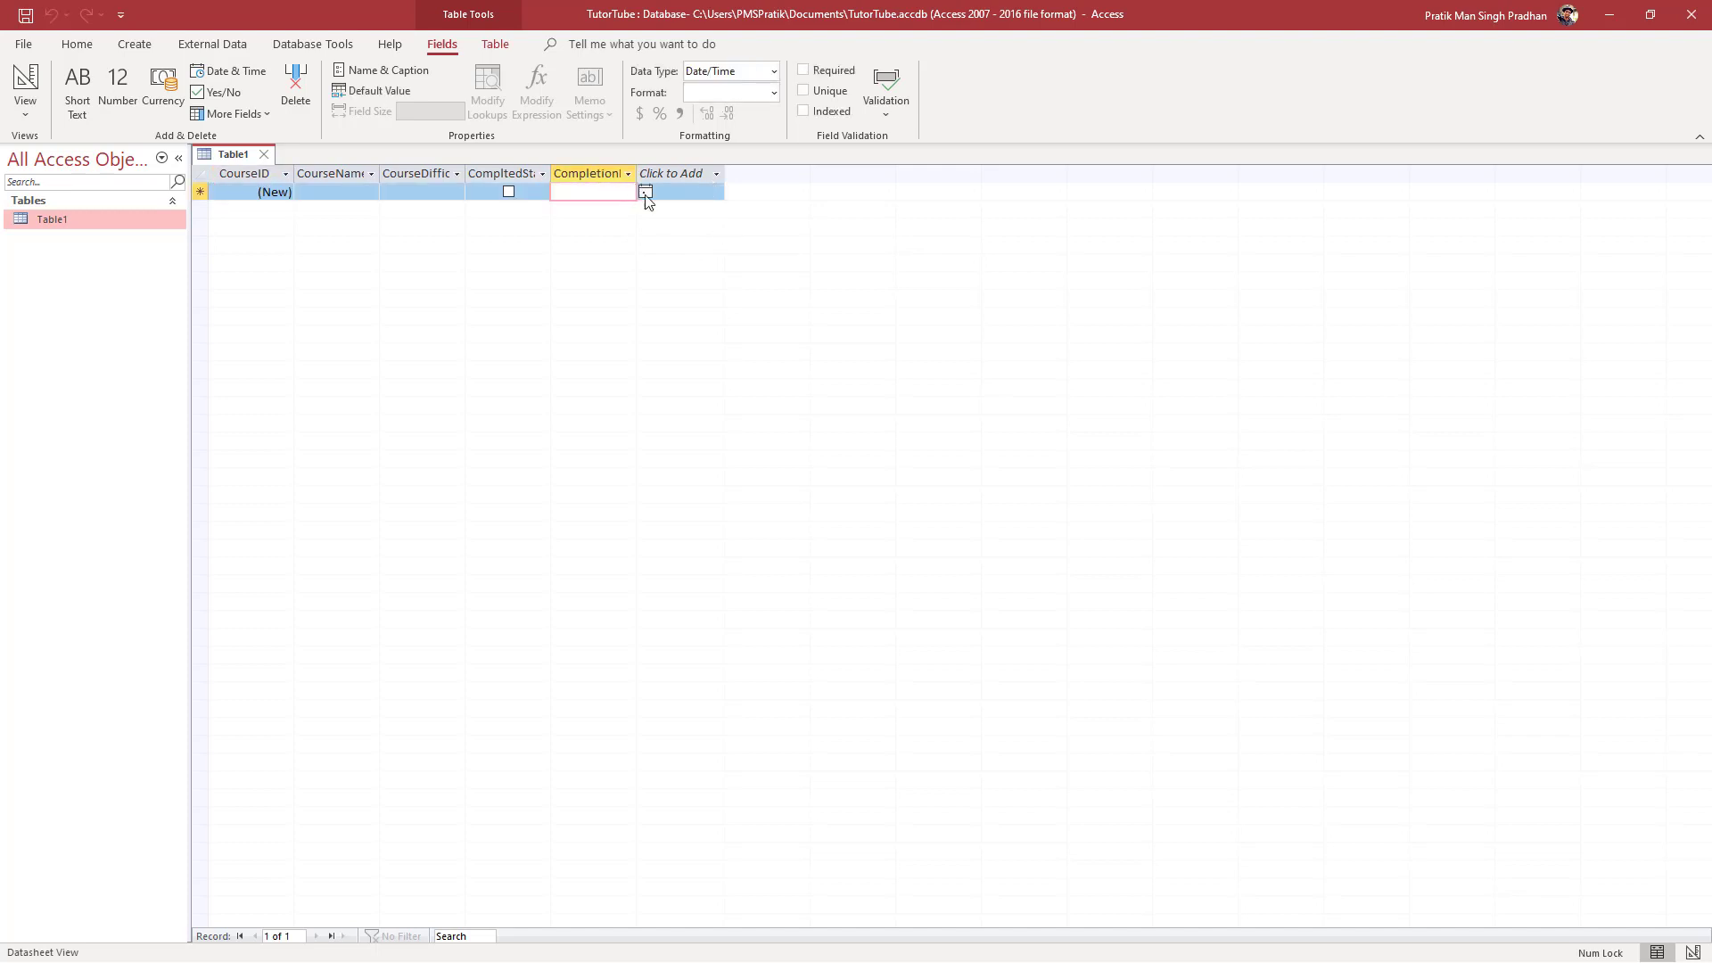
left_click(644, 192)
left_click(862, 250)
left_click(346, 194)
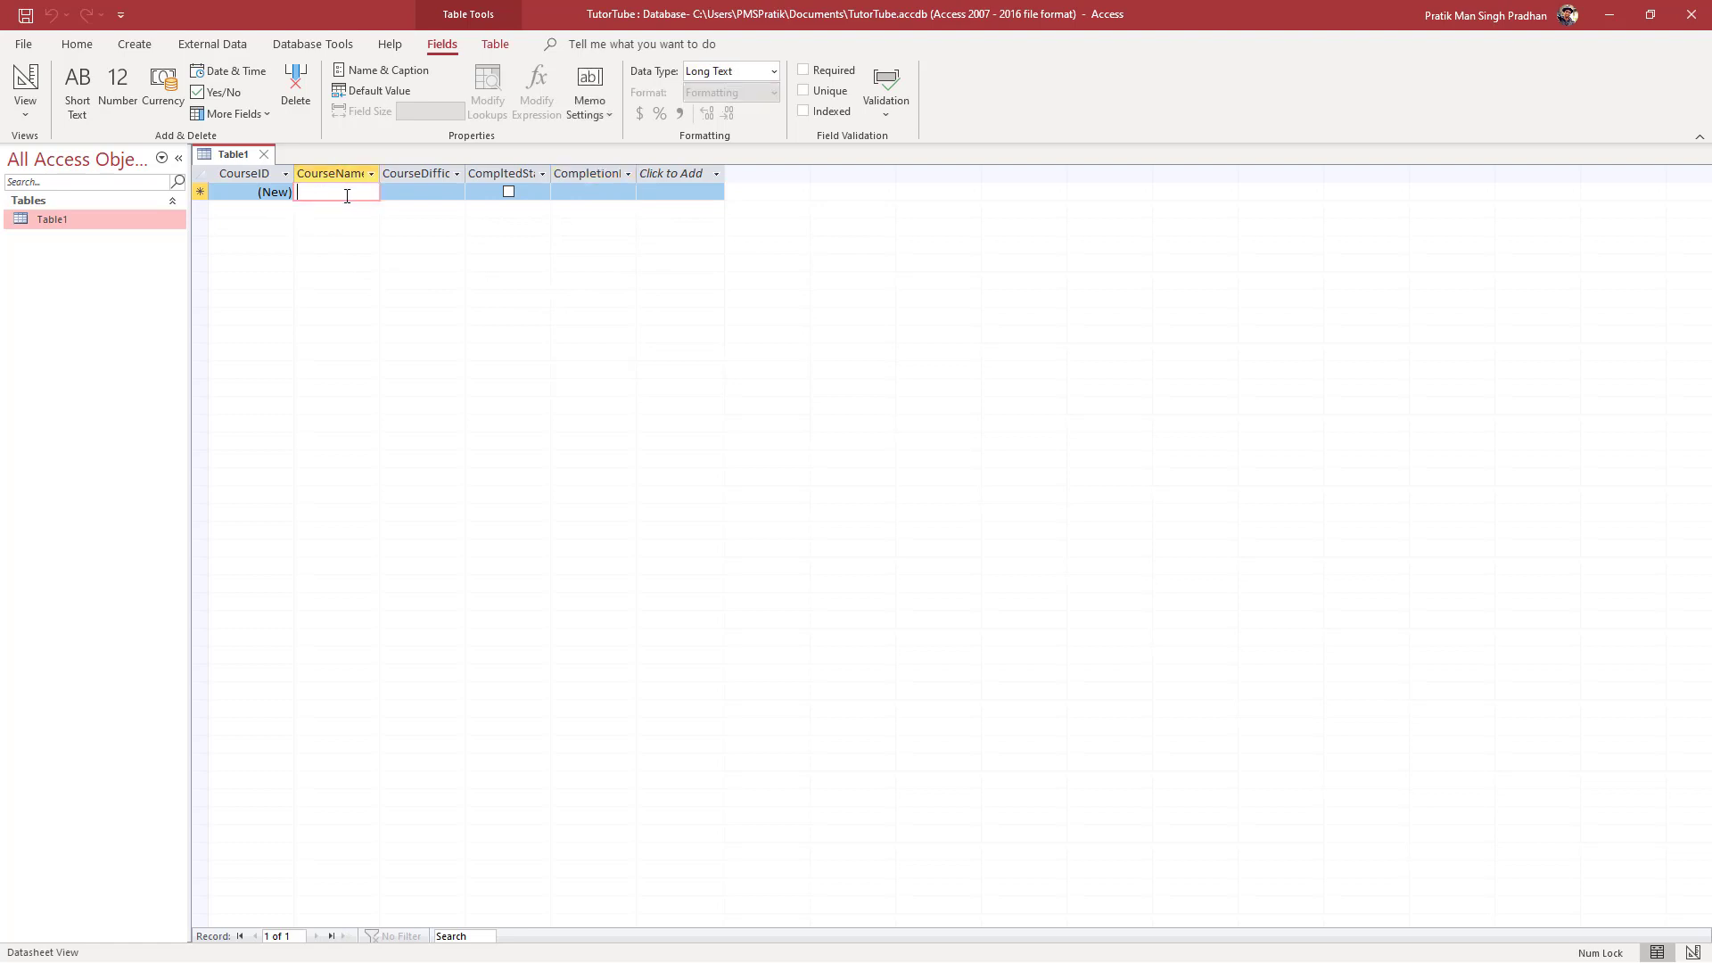
type("MS Excel")
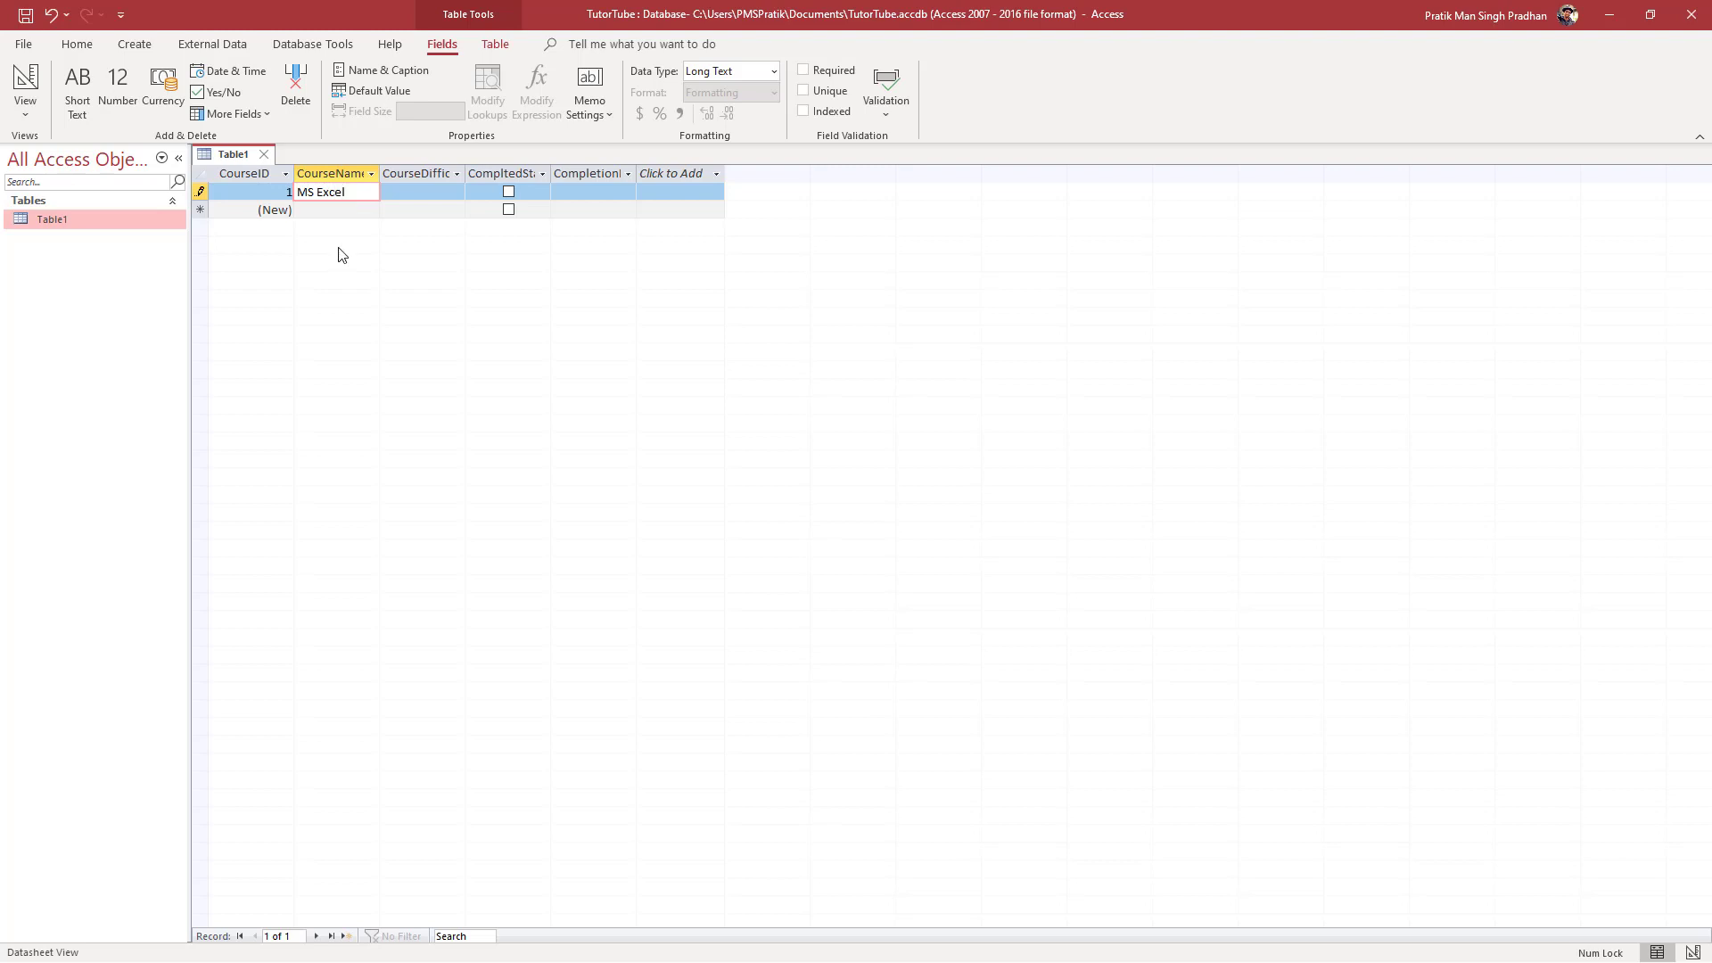
Step: Give the MS Excel record difficulty Medium and start a second record row
key("Tab")
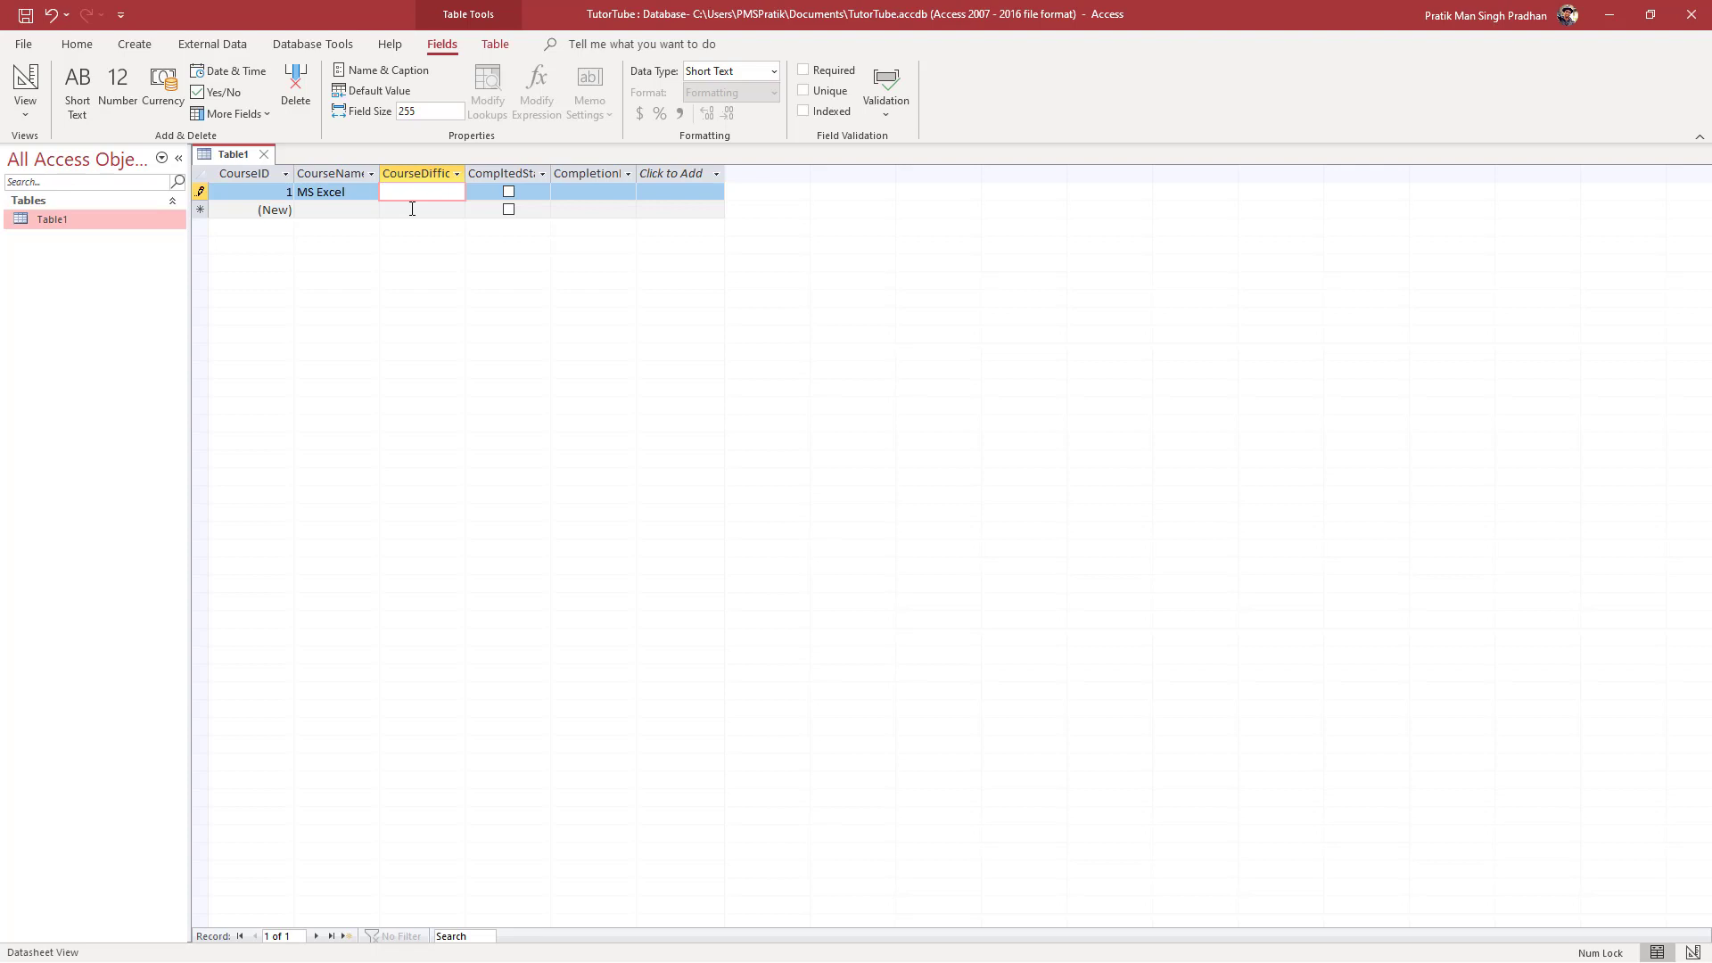
type("Medium")
left_click(660, 192)
left_click(659, 191)
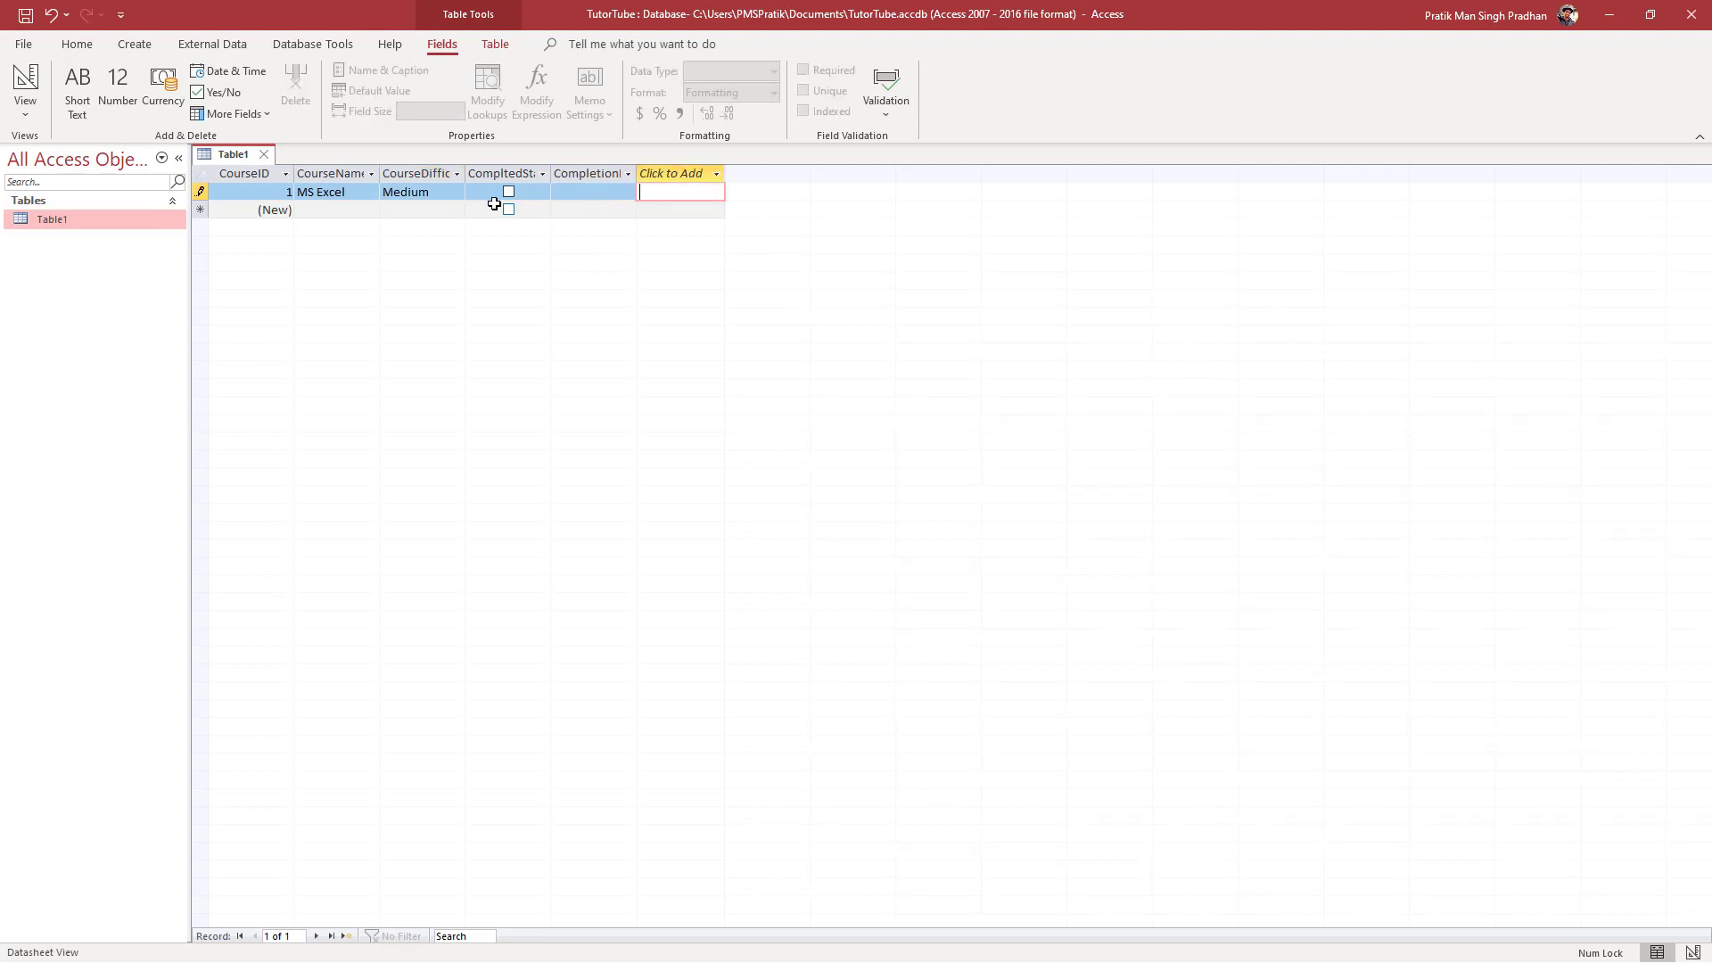
left_click(347, 212)
Step: Name the second course MS Word, set difficulty Easy and mark it completed
type("MS Word")
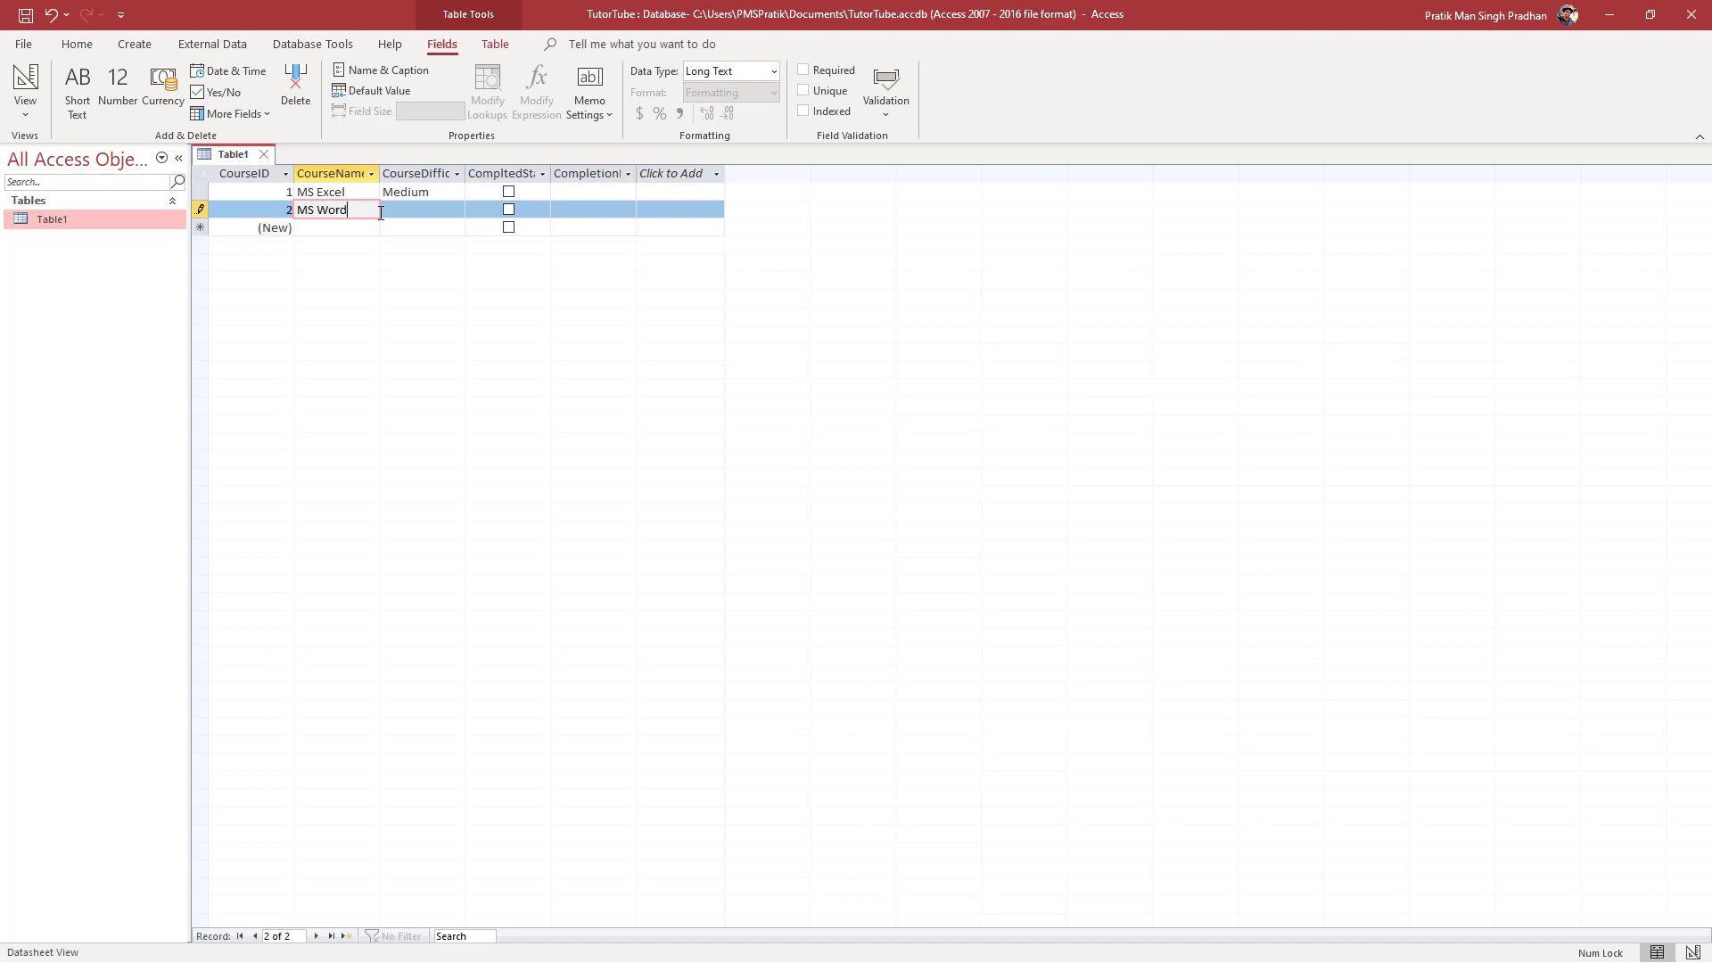
left_click(402, 213)
type("Easy")
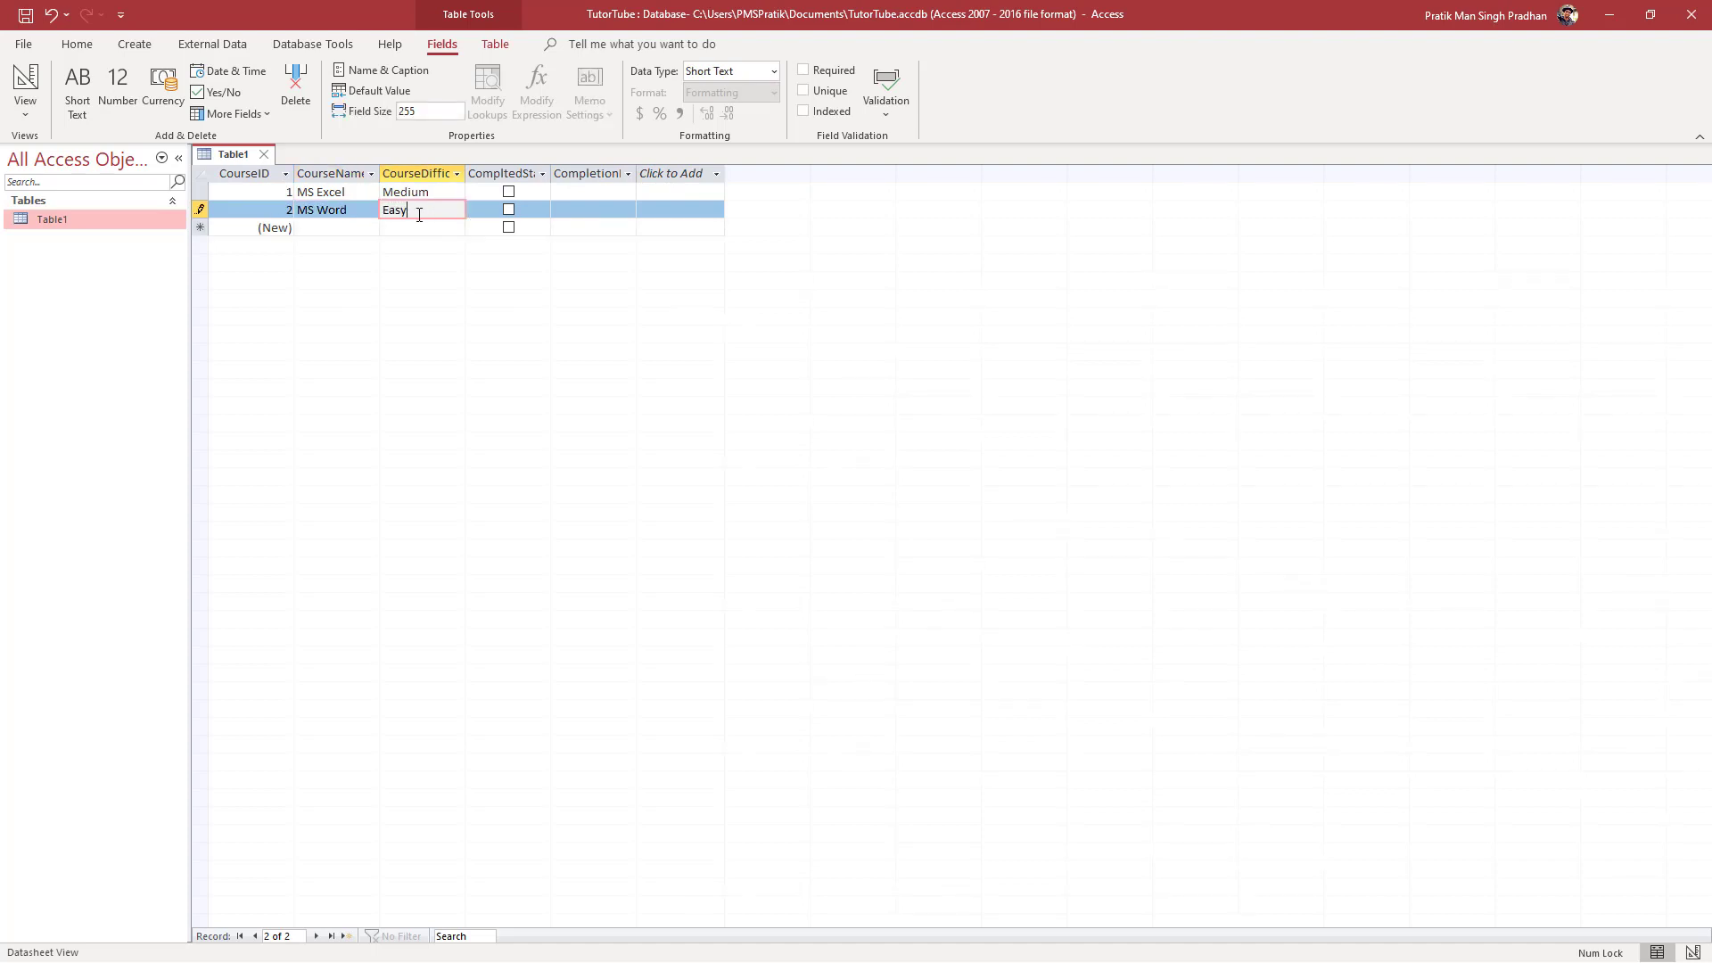
left_click(509, 209)
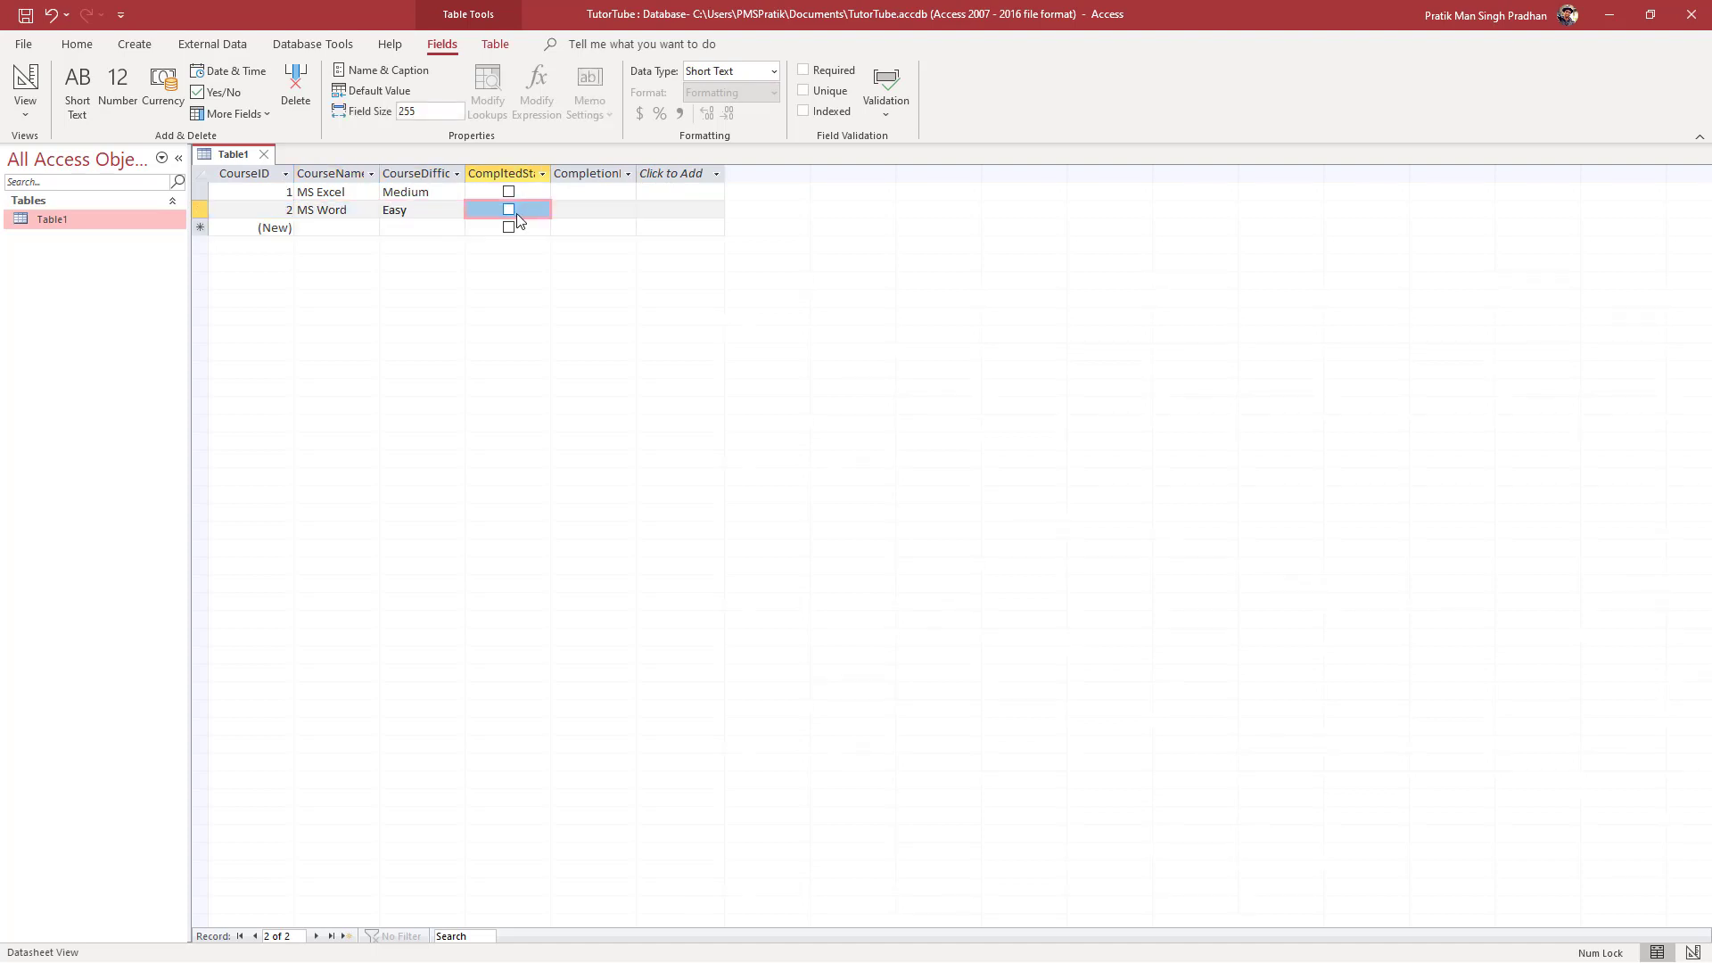
key("Tab")
Step: Set MS Word's completion date to 10/13/2021 and begin a third record 'MS POWE'
left_click(645, 209)
left_click(617, 278)
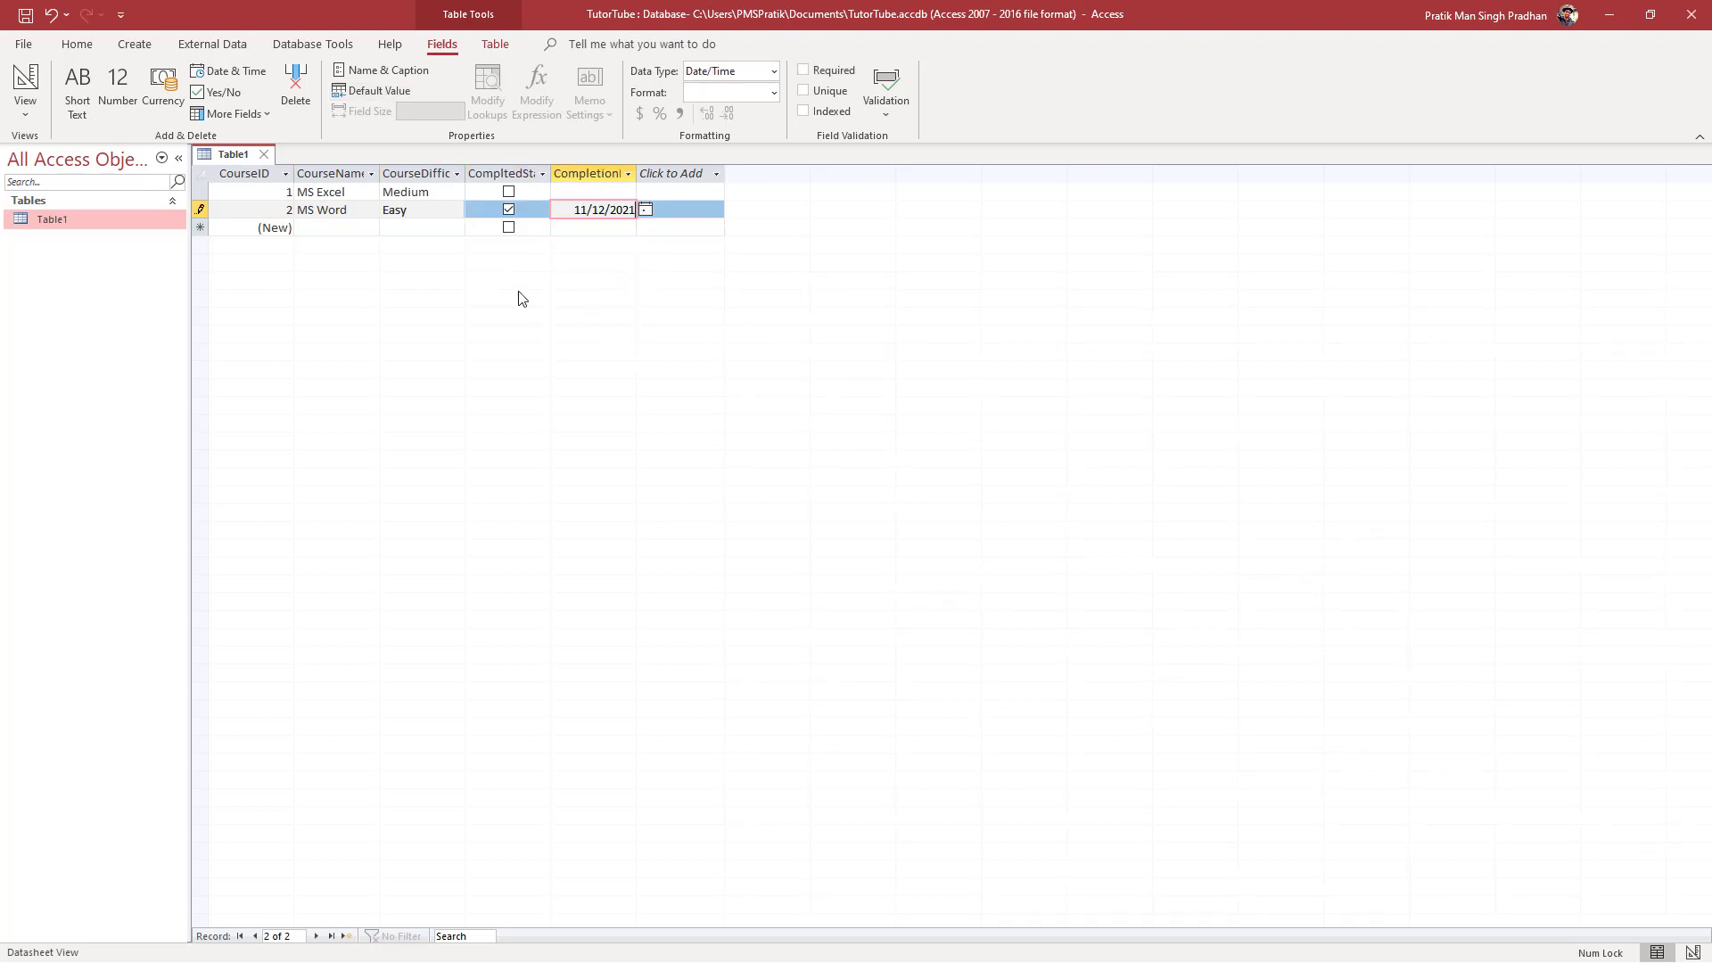
left_click(645, 209)
left_click(497, 226)
left_click(572, 287)
left_click(321, 229)
type("M")
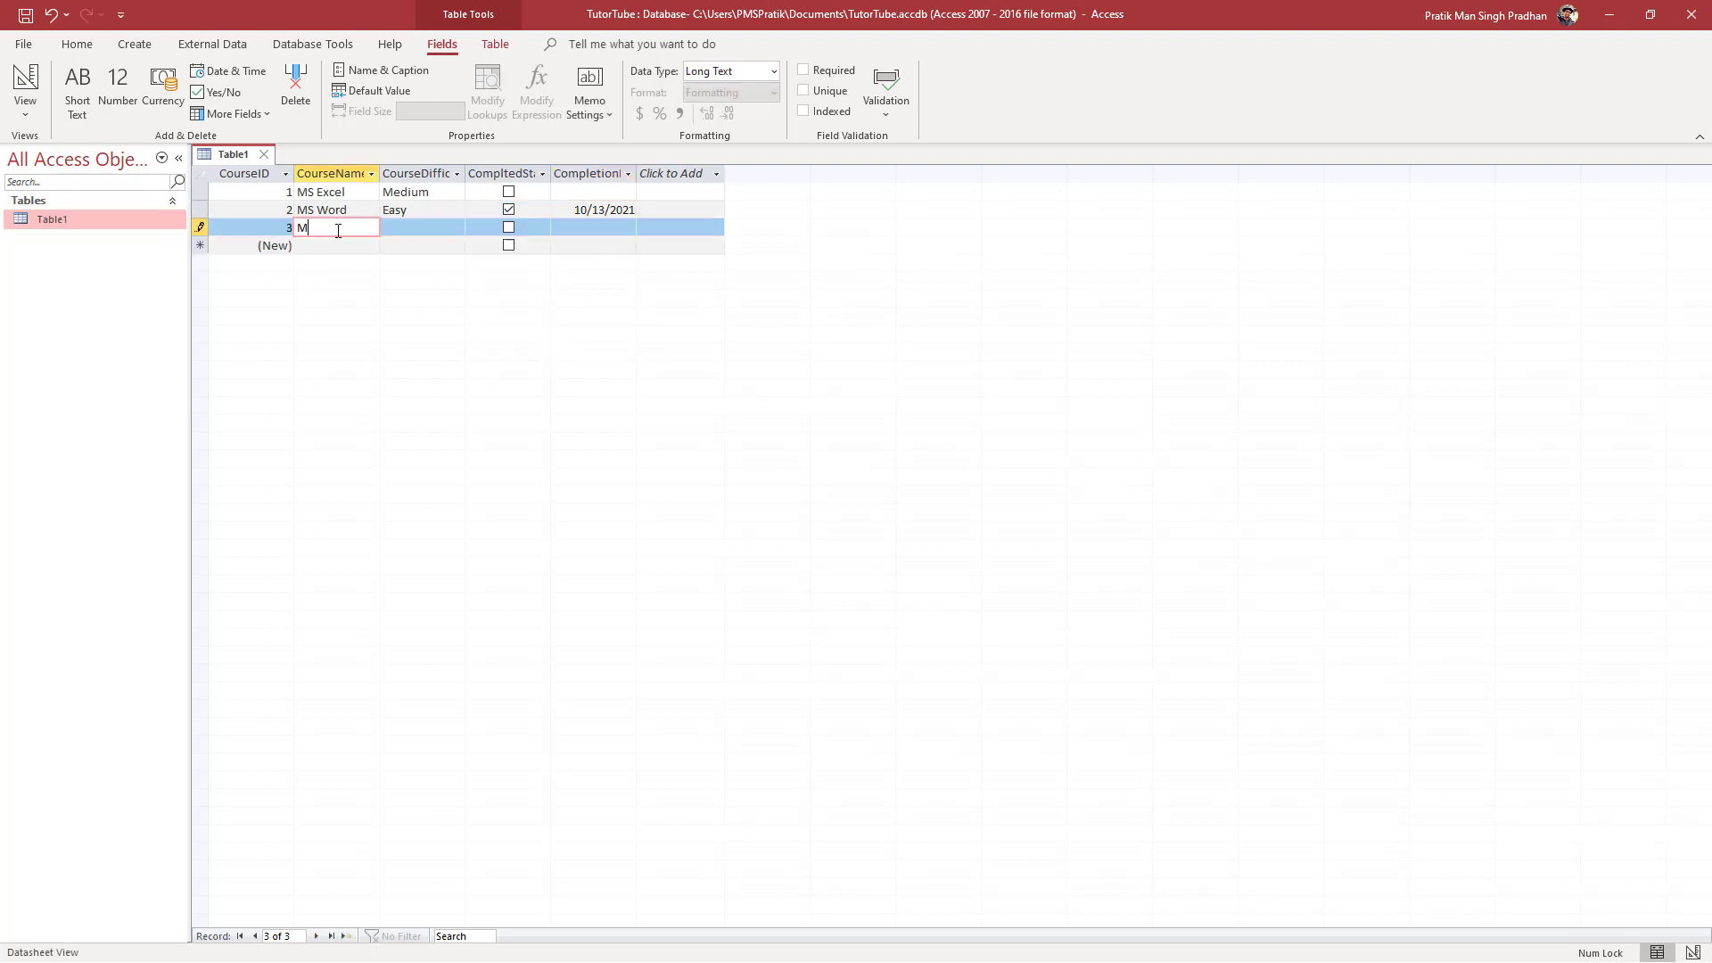
type("S POWE")
Step: Correct the third course name to MS PowerPoint, set difficulty Easy and tick completed
key("BackSpace")
key("BackSpace")
key("BackSpace")
type("we")
type("werP")
type("oint")
left_click(406, 232)
type("Easy")
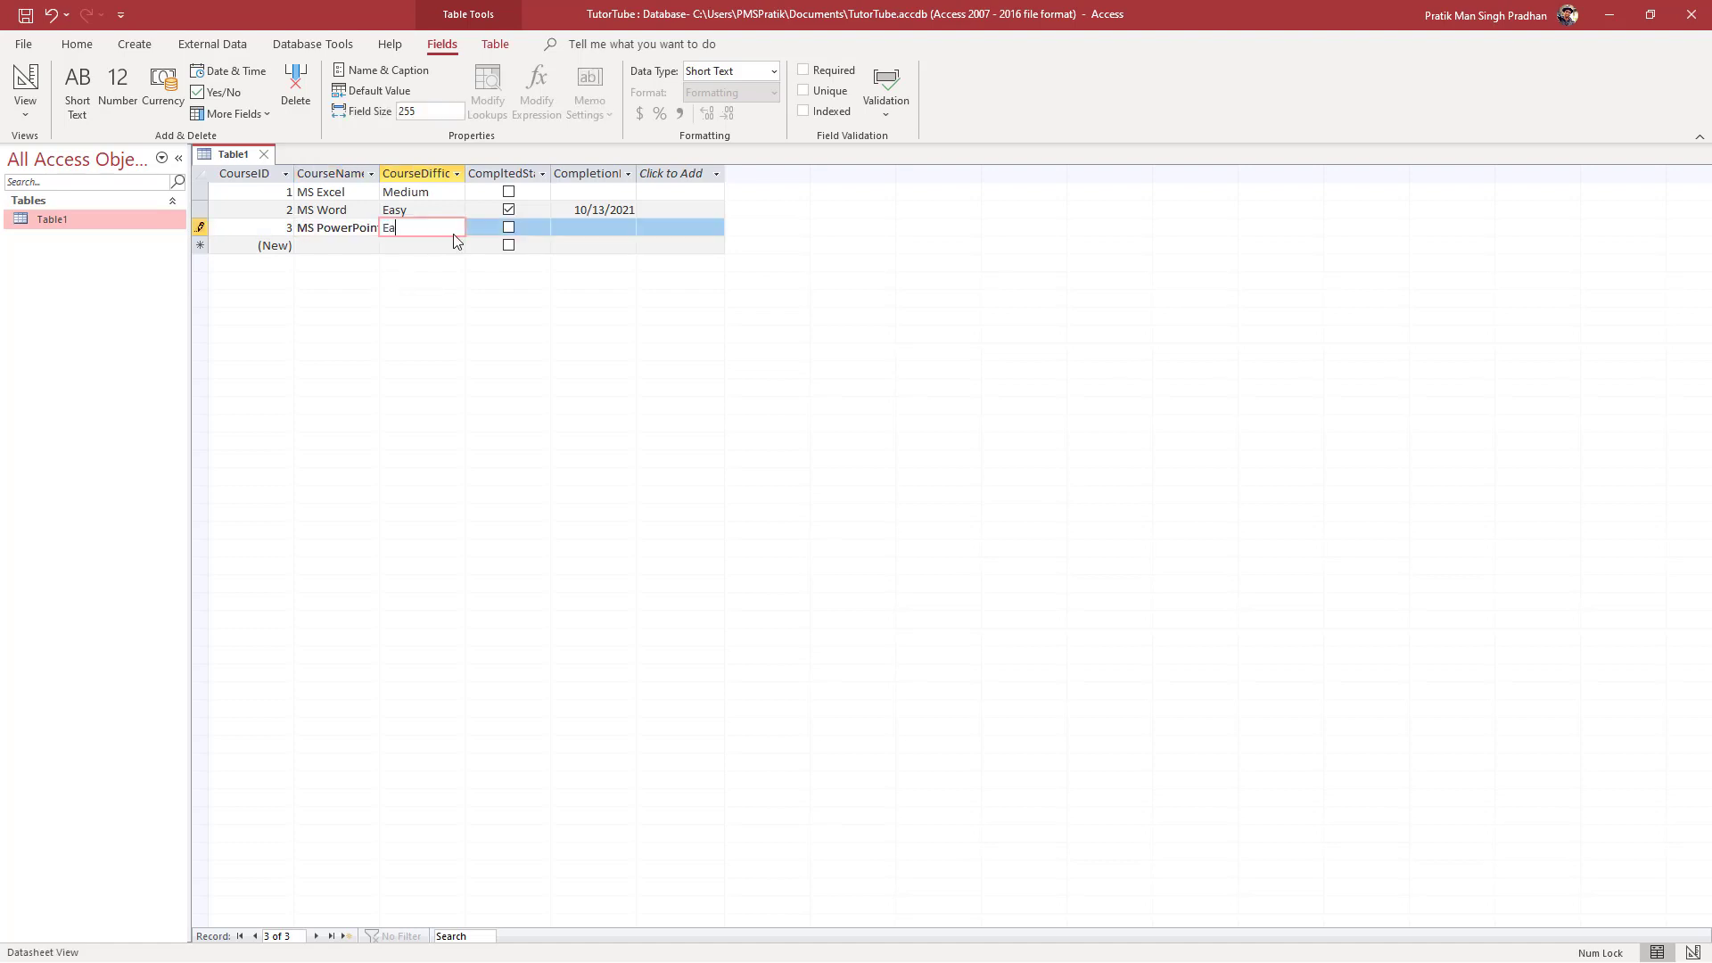
left_click(513, 231)
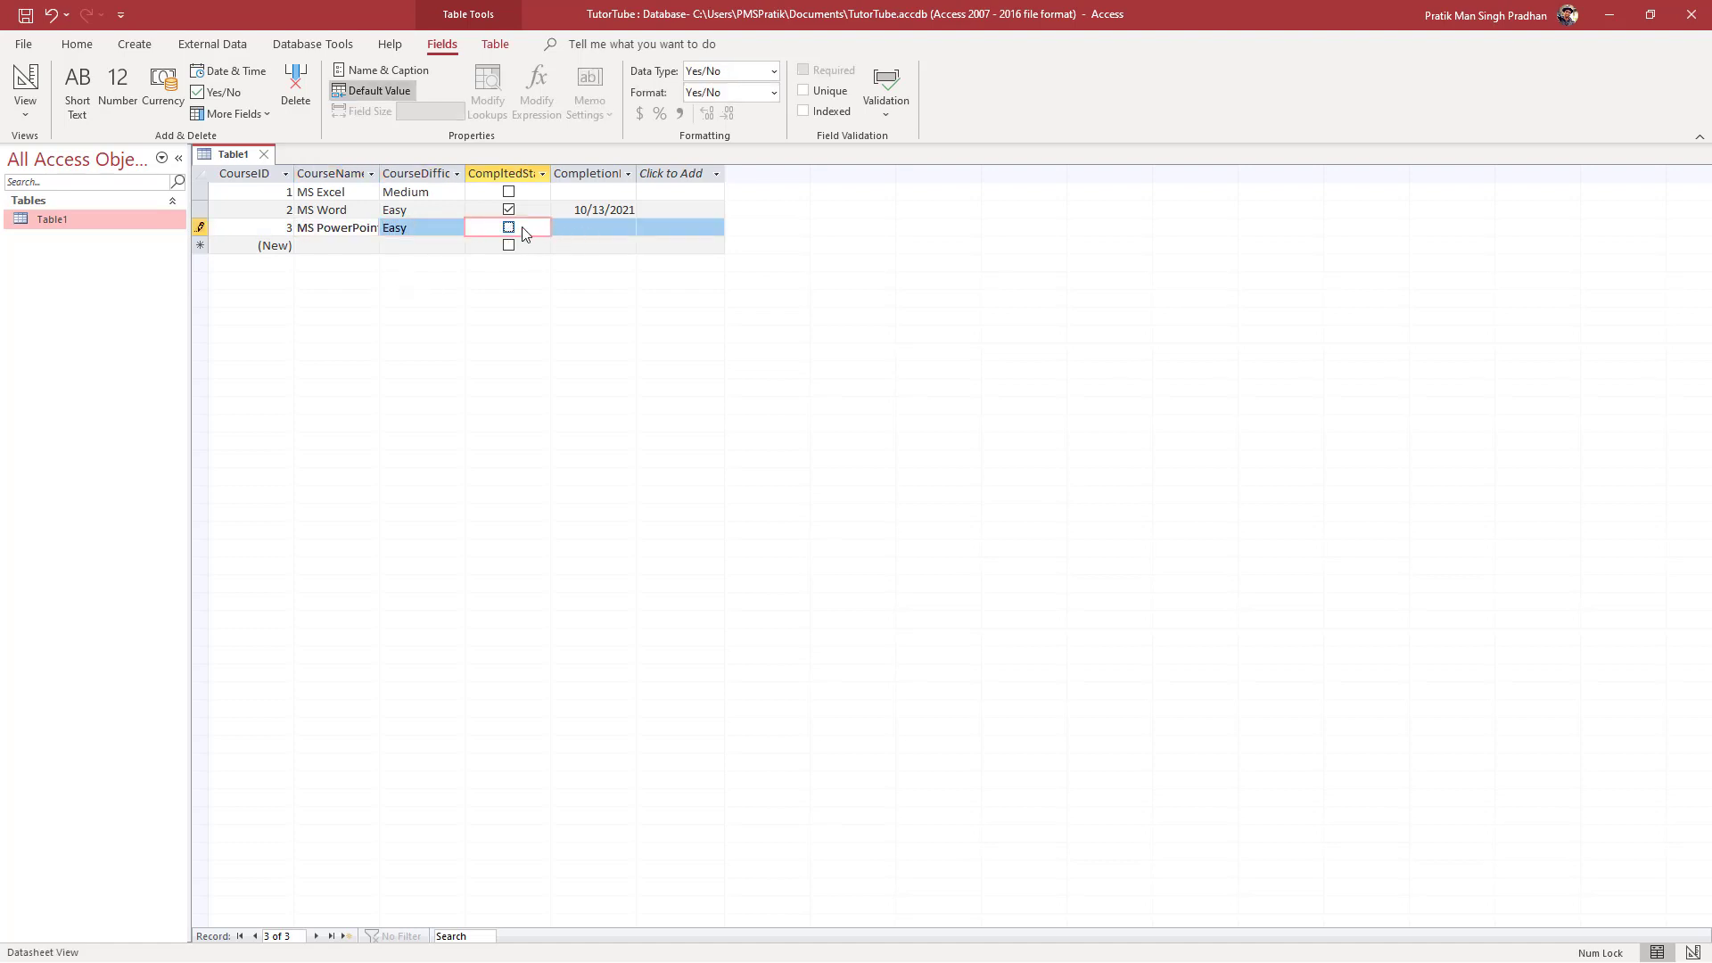
left_click(615, 228)
Step: Set MS PowerPoint's completion date to 10/12/2021 and start a fourth record, MS Publisher
left_click(644, 228)
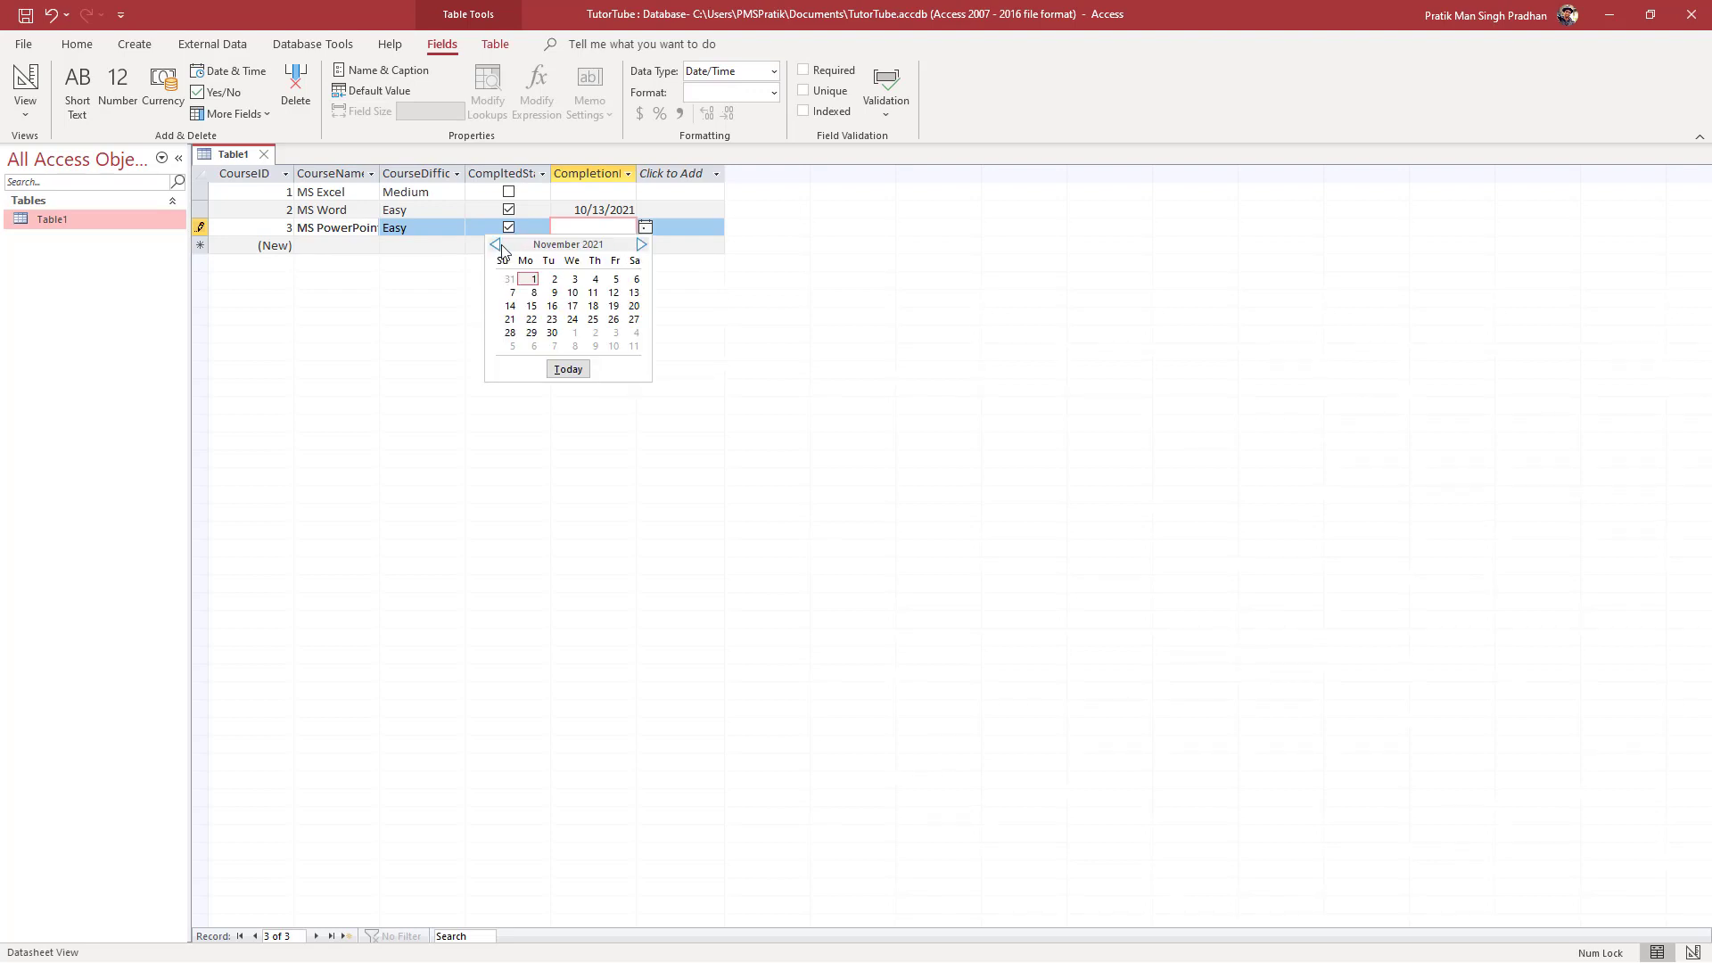
left_click(552, 306)
left_click(336, 245)
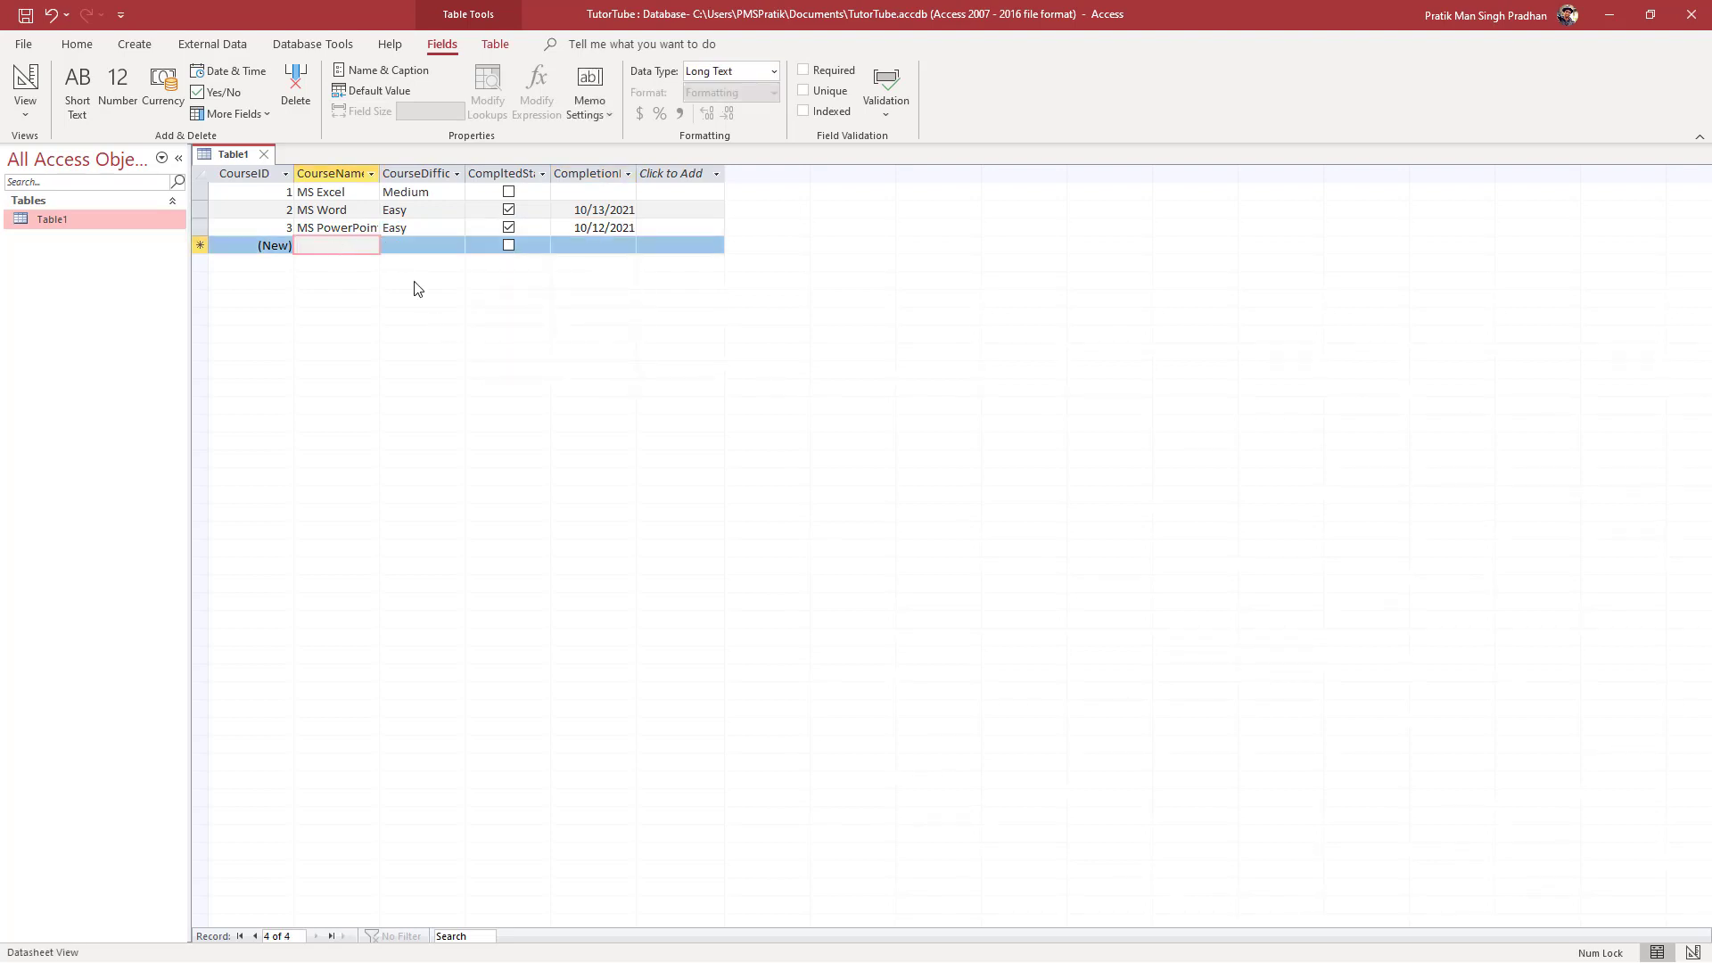
type("MS Publisher")
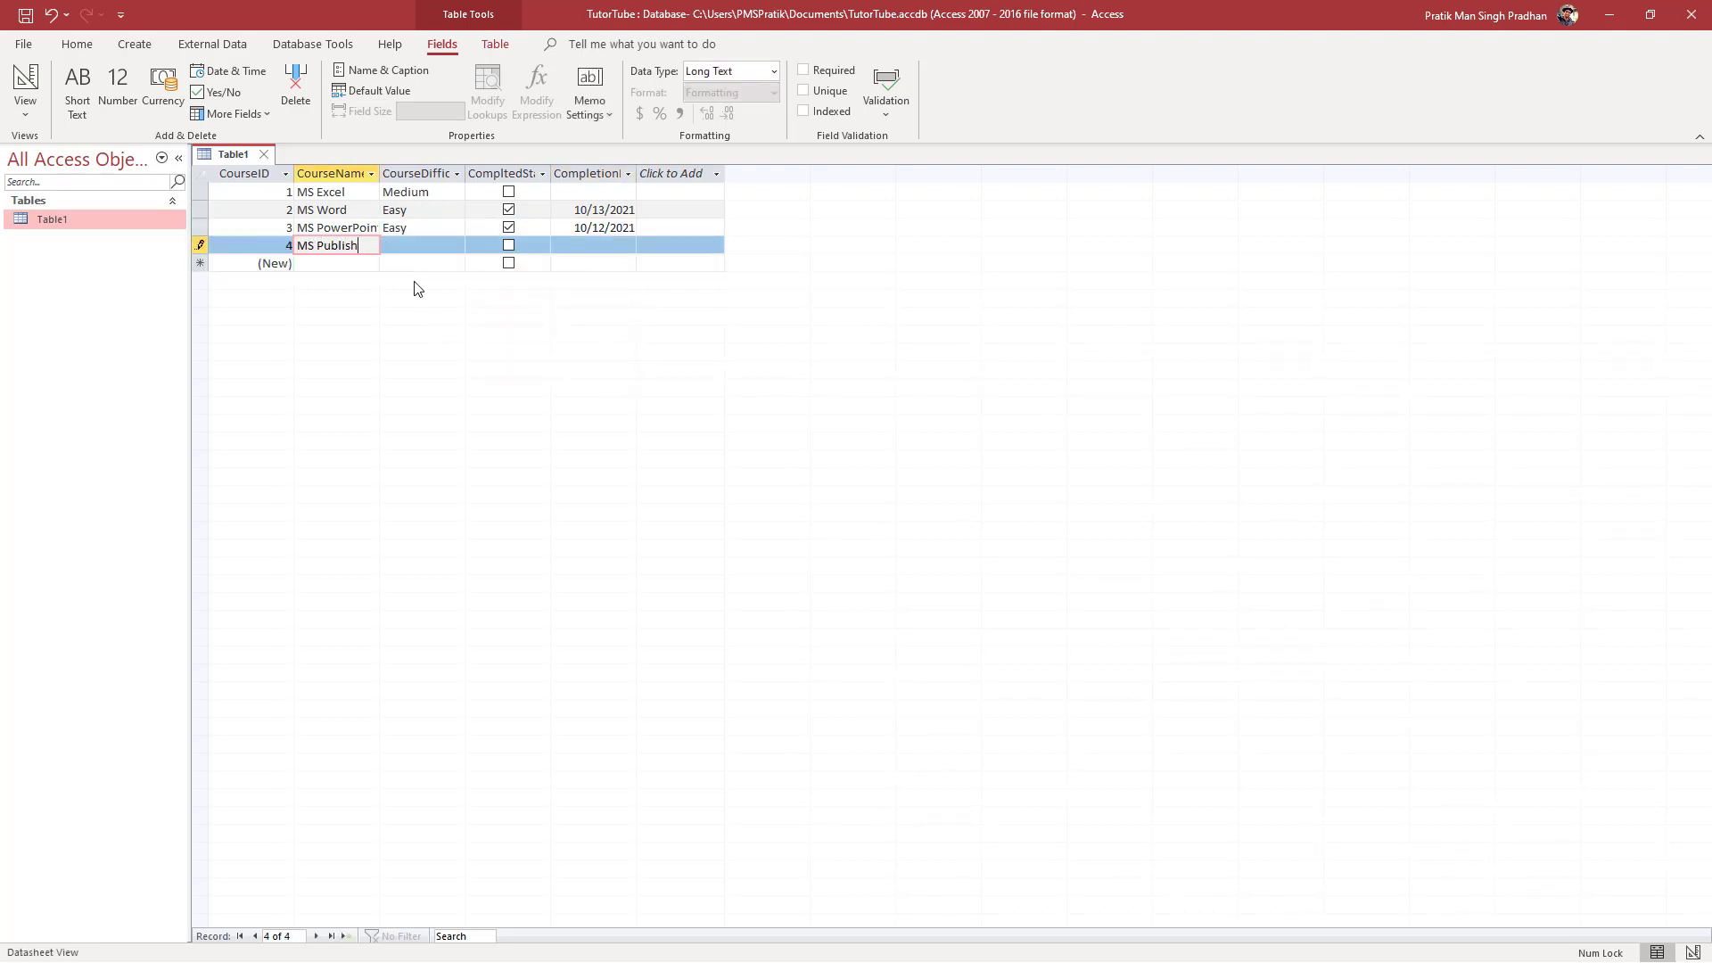
Step: Give the MS Publisher record difficulty Medium, tick it completed and date it 9/7/2021, then start a new row
left_click(435, 244)
type("Medium")
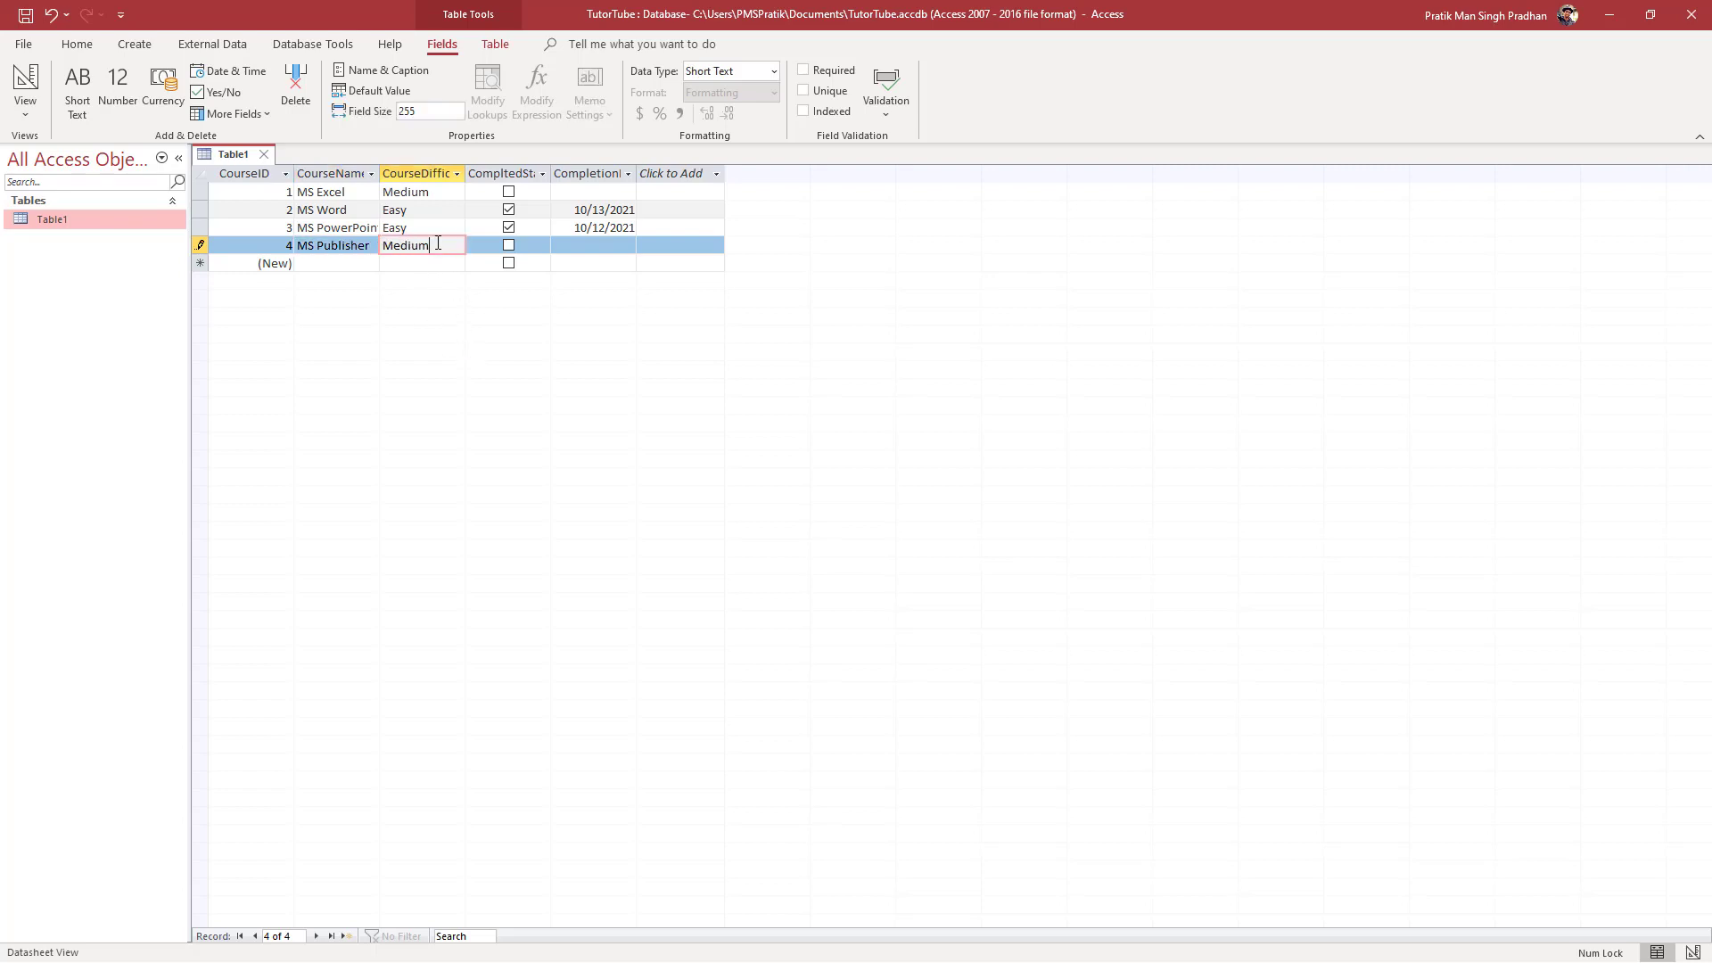
left_click(509, 245)
key("Tab")
left_click(646, 246)
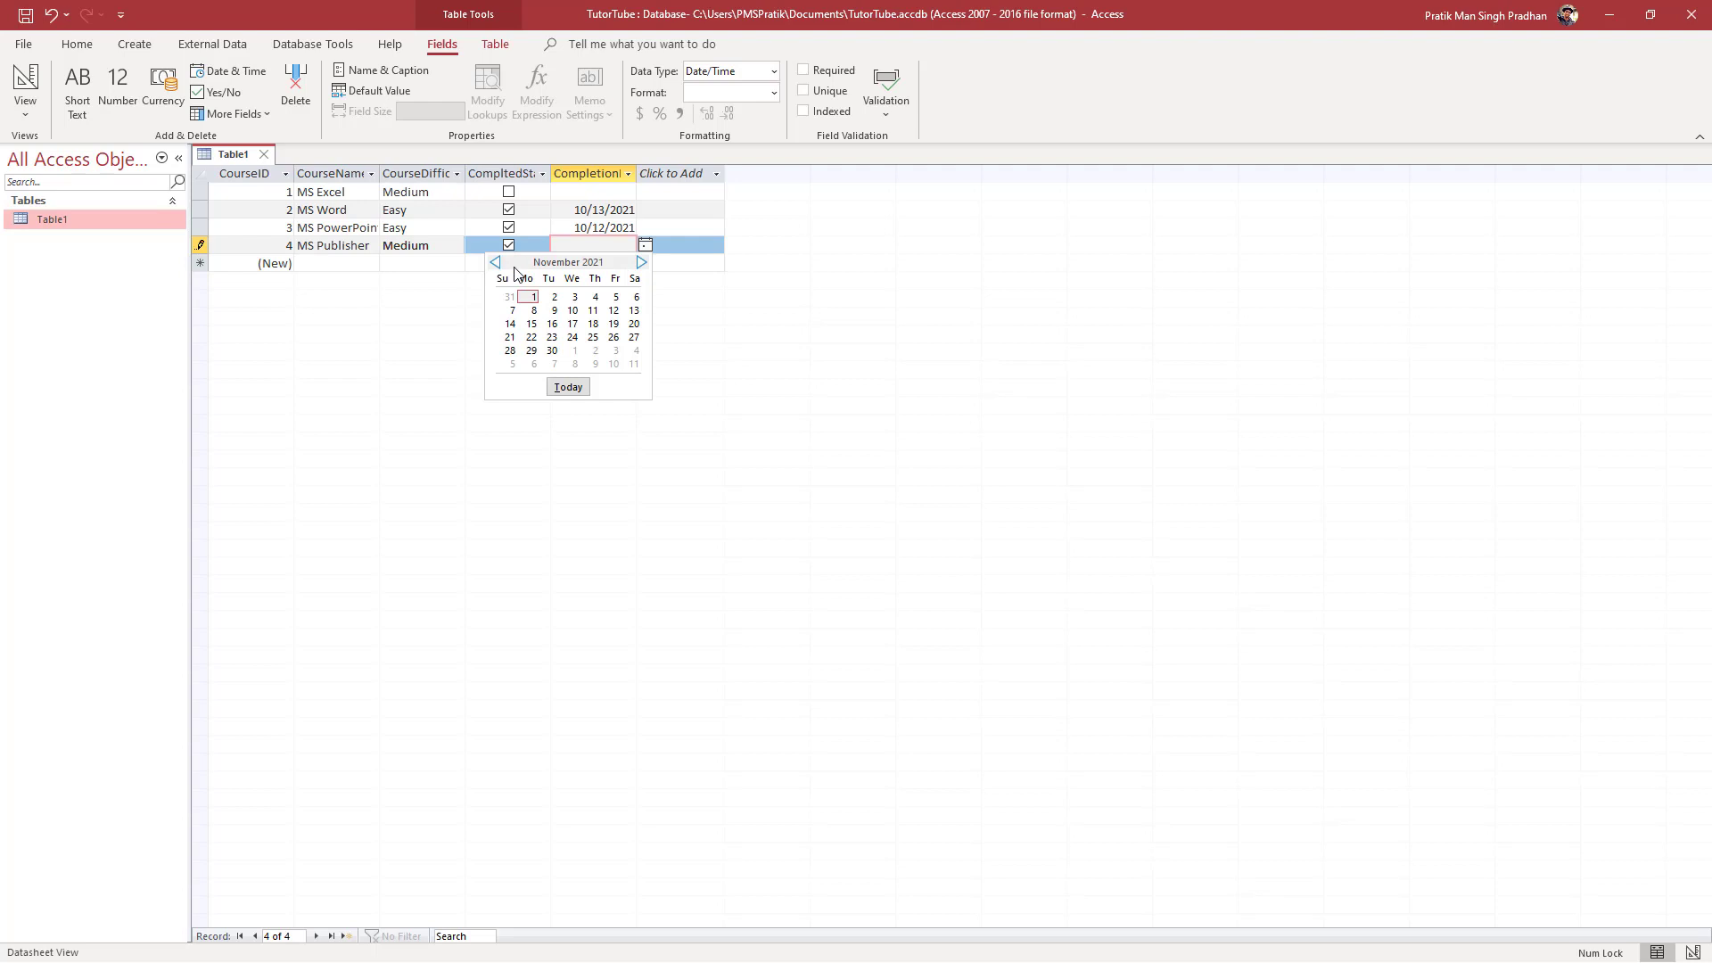
left_click(499, 264)
left_click(548, 310)
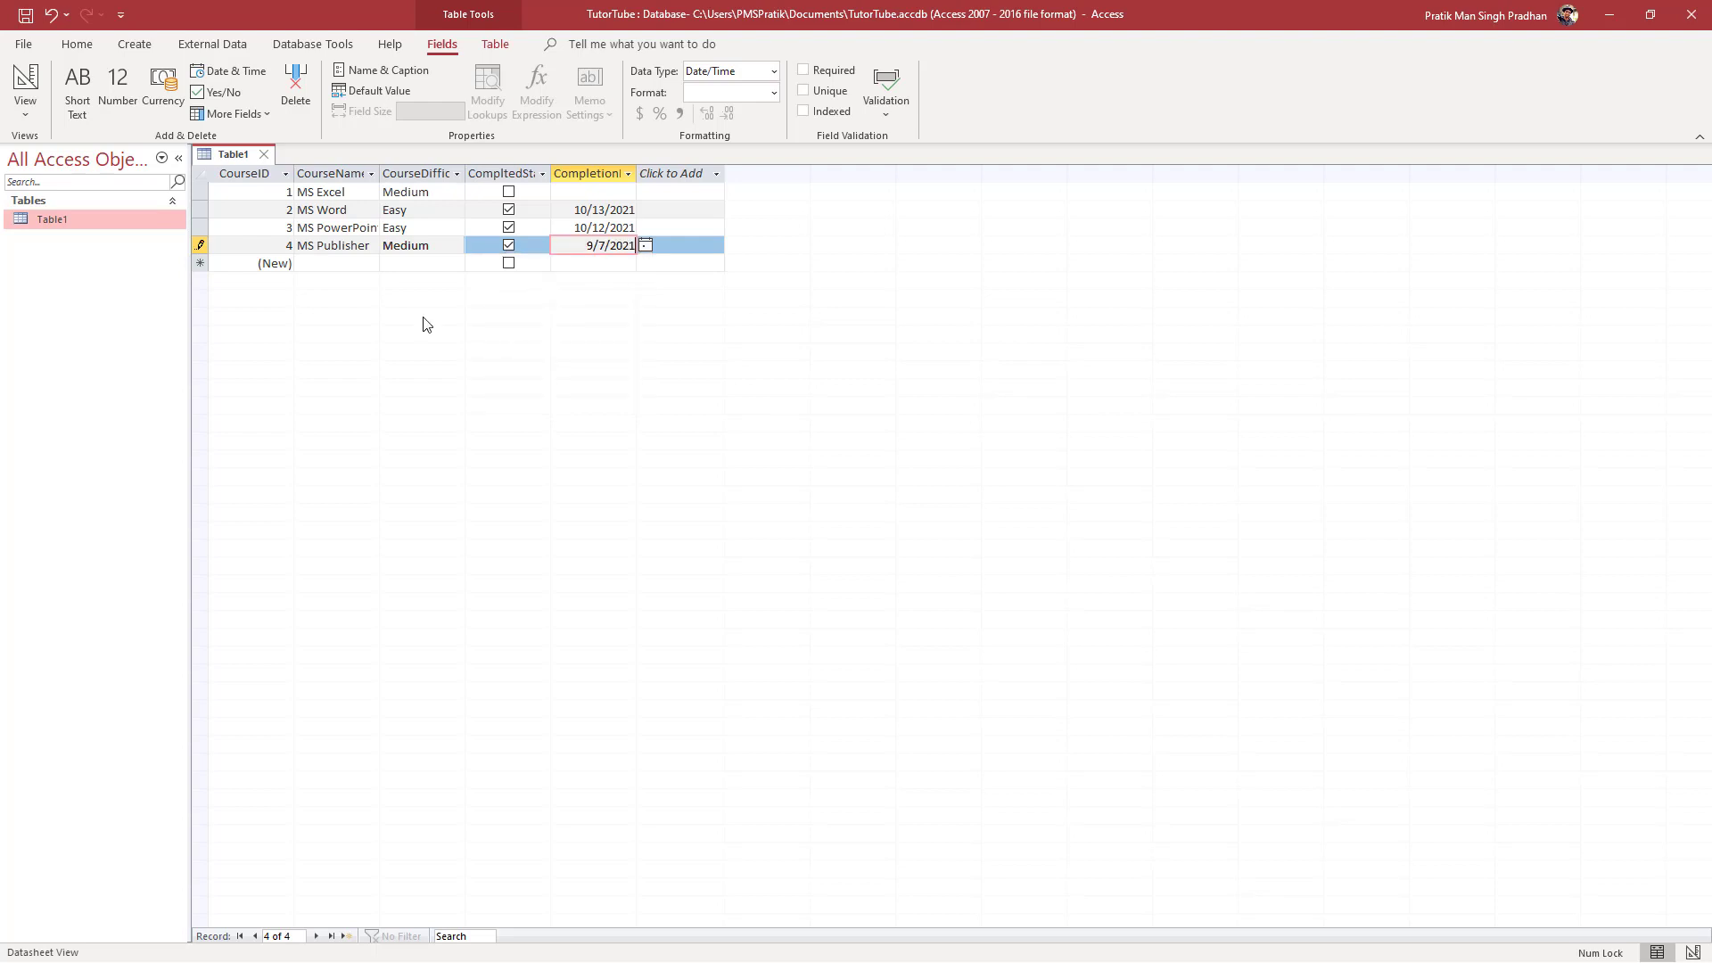
left_click(351, 262)
Step: Enter the fifth course, MS Access, with difficulty Hard and mark it completed
type("MS Access")
left_click(427, 267)
type("Hard")
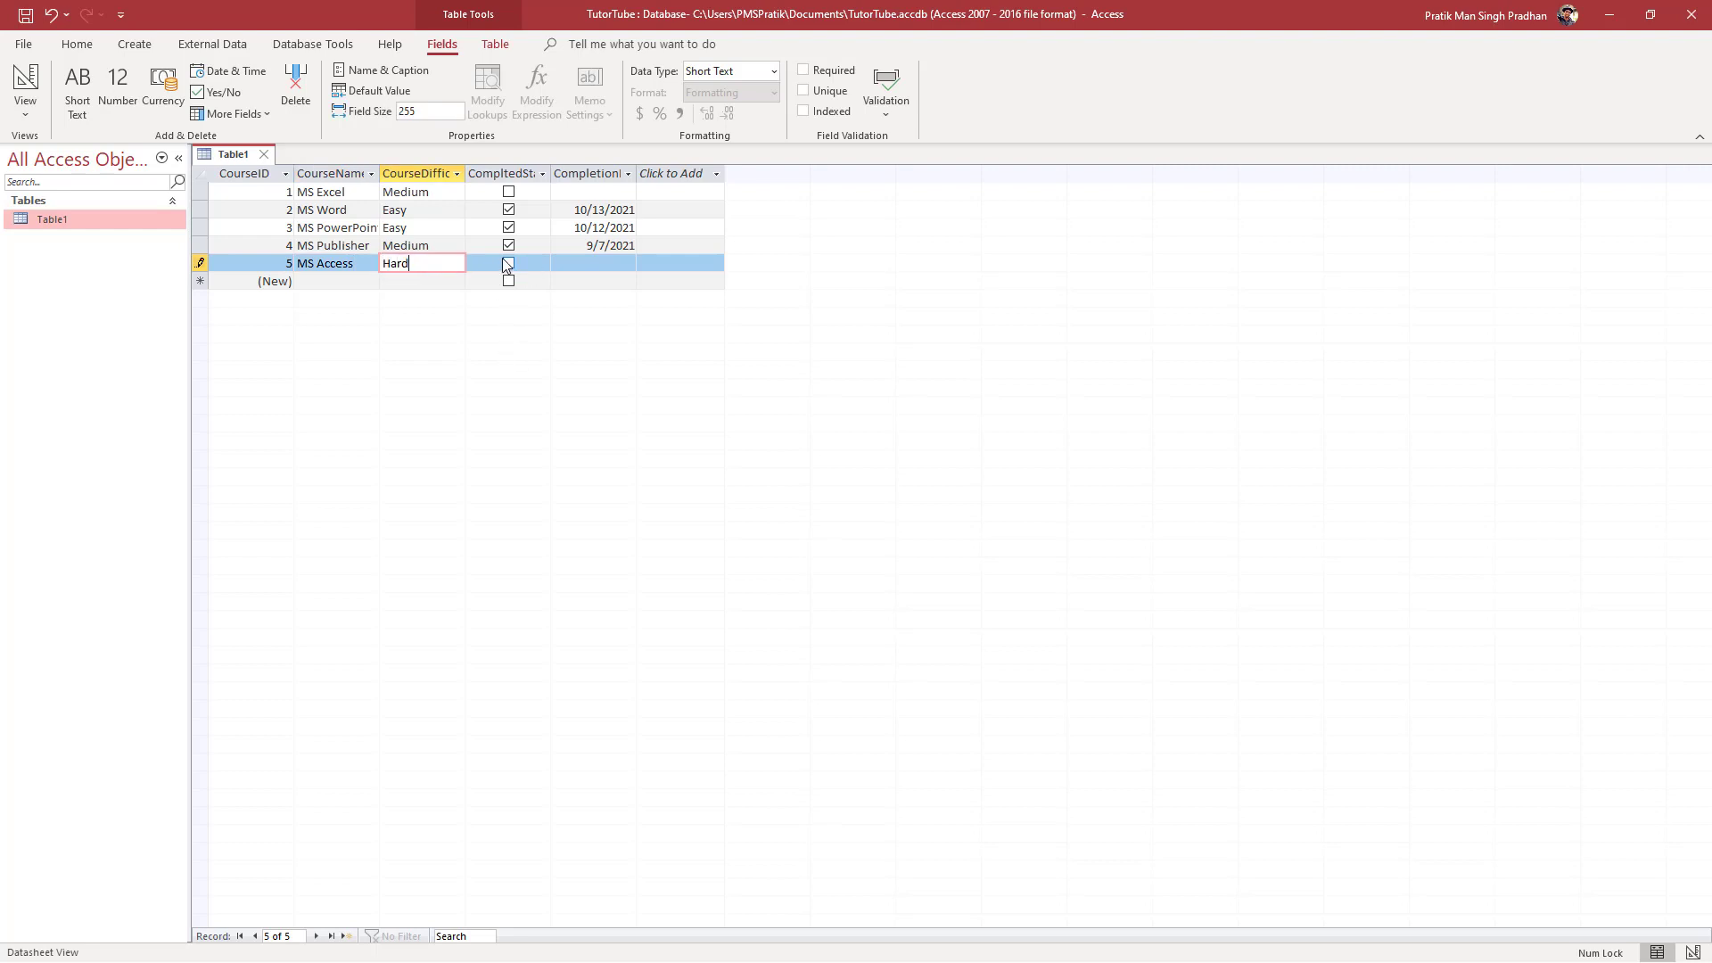
left_click(604, 283)
left_click(508, 263)
Step: Set the MS Access completion date to 8/2/2021 with the date picker
left_click(632, 264)
left_click(642, 265)
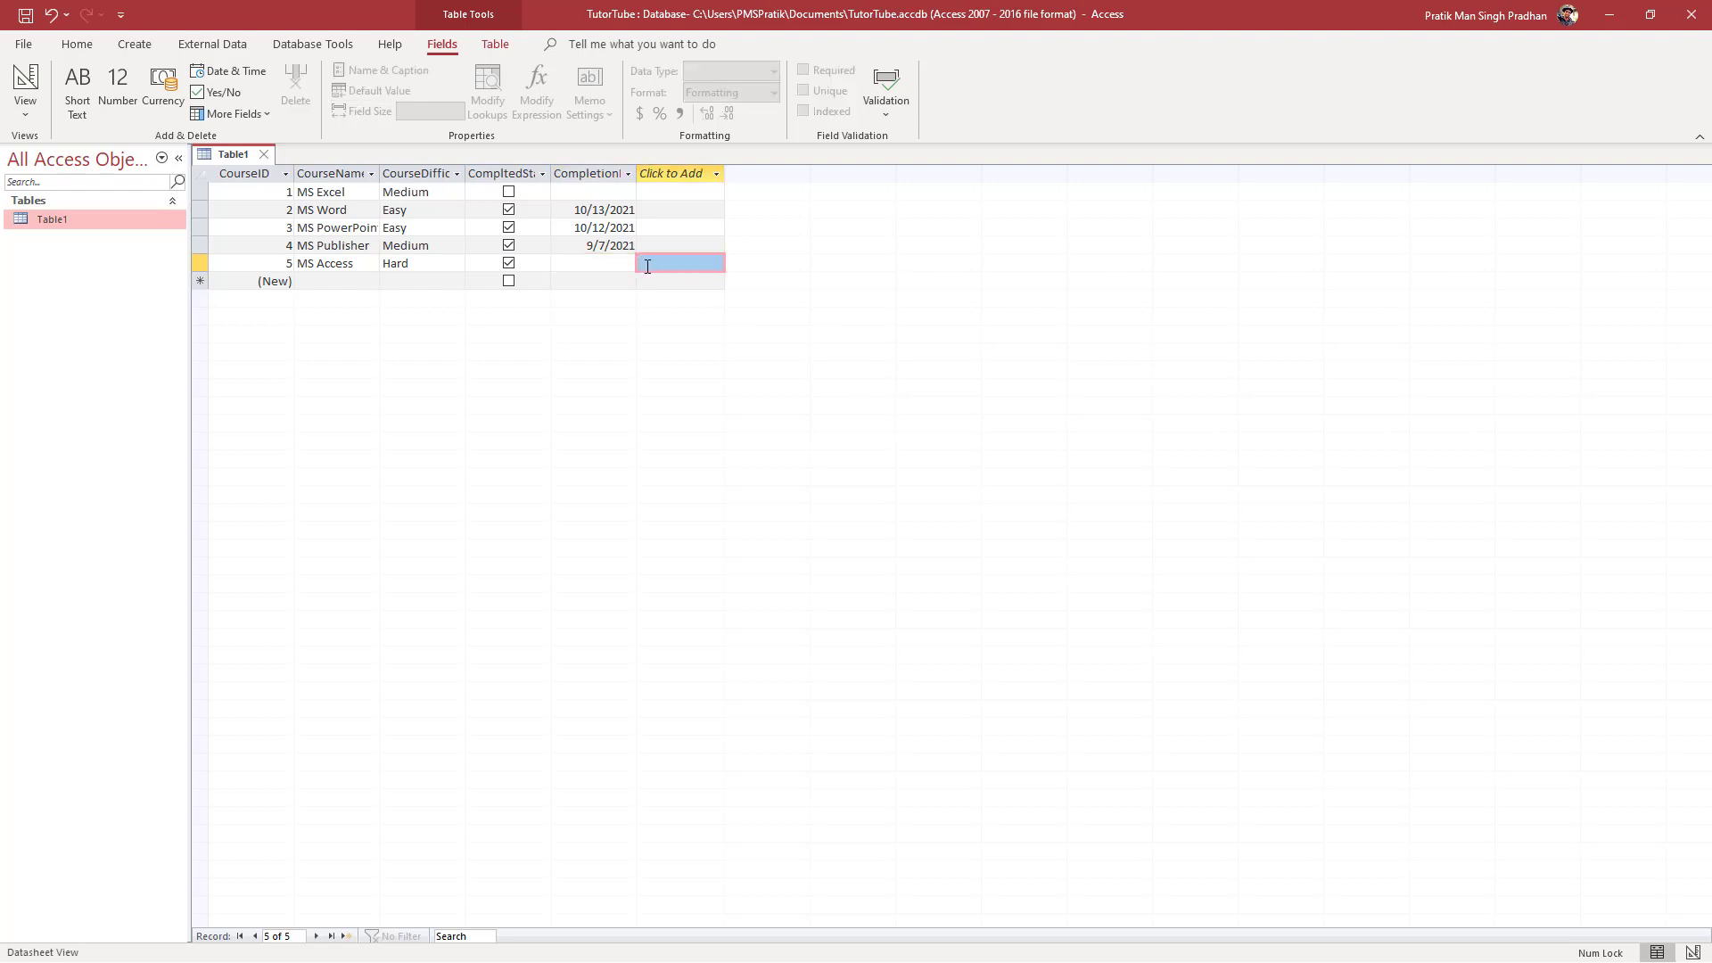
left_click(631, 266)
left_click(616, 264)
left_click(642, 265)
left_click(626, 264)
left_click(645, 263)
left_click(501, 281)
left_click(501, 281)
left_click(501, 281)
left_click(532, 328)
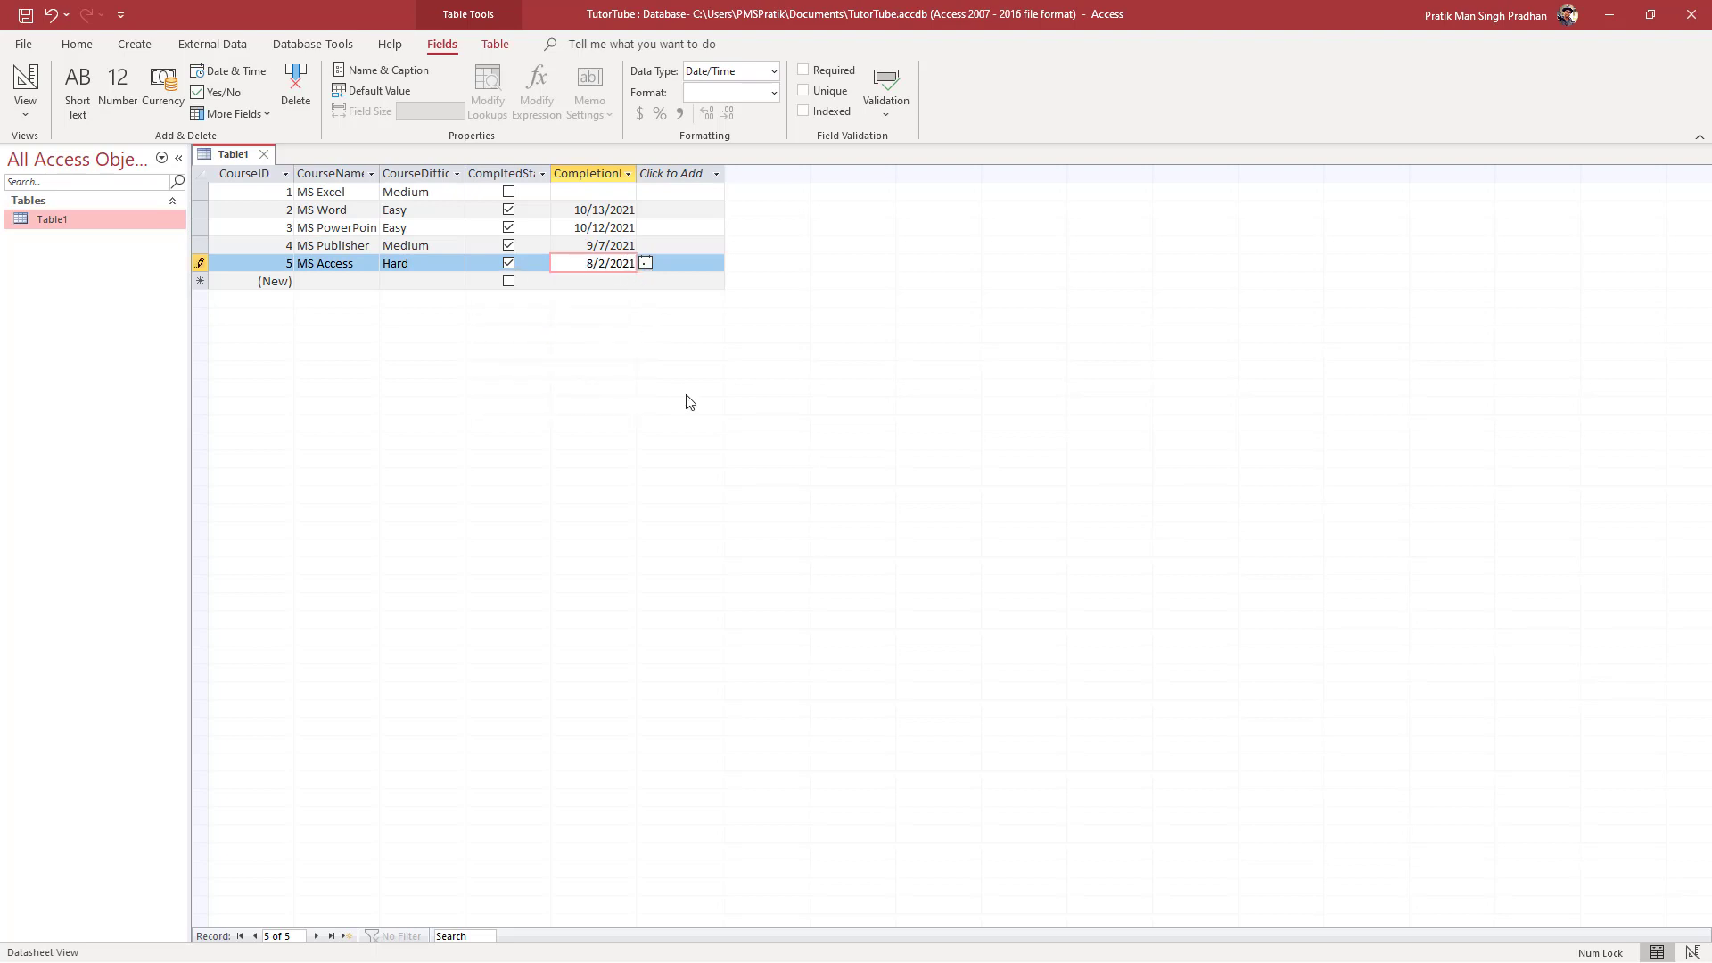
left_click(318, 192)
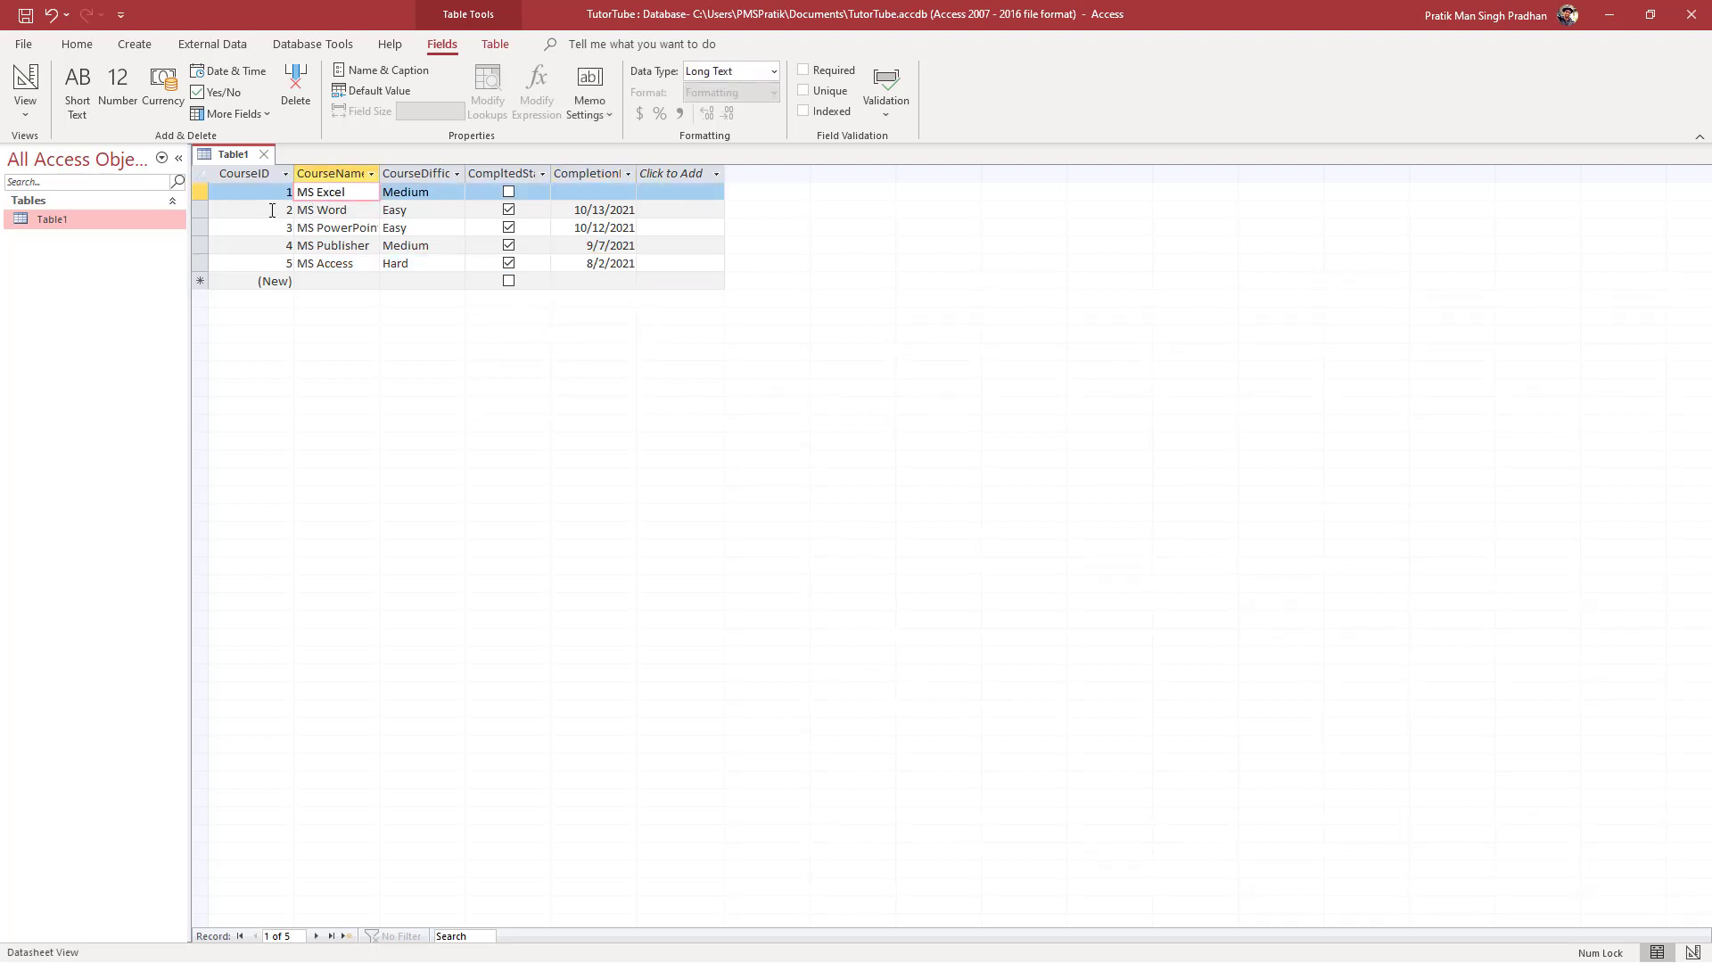
left_click(280, 263)
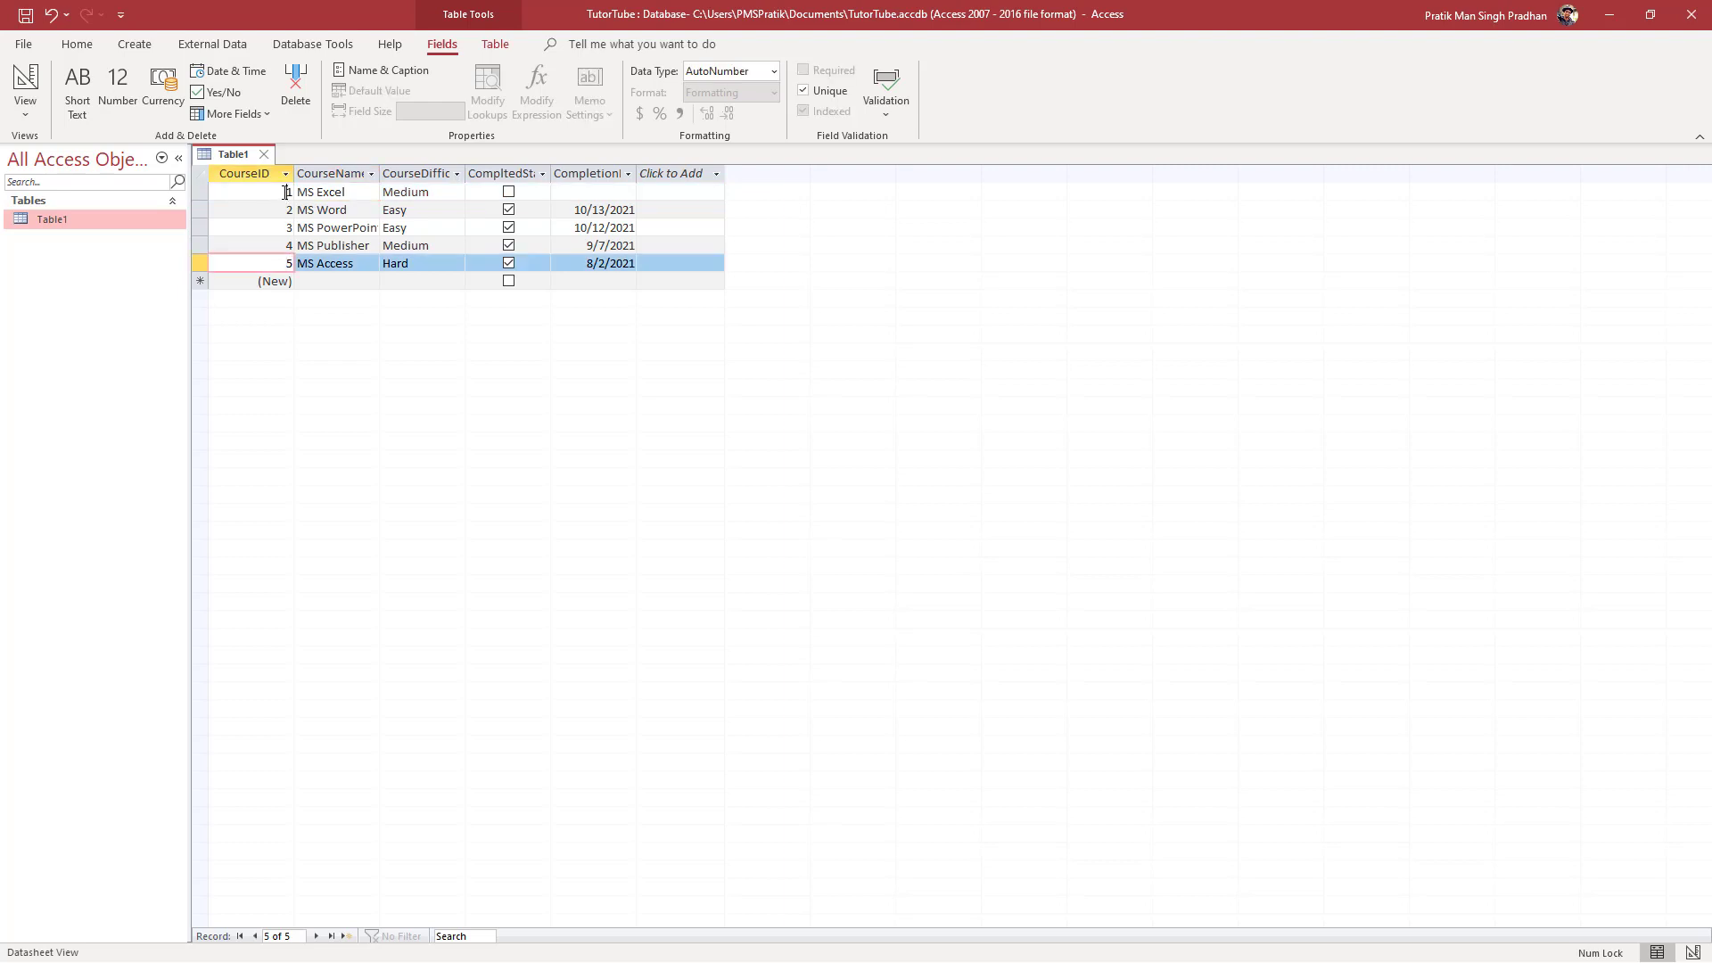
left_click(287, 210)
left_click(287, 226)
left_click(287, 245)
left_click(644, 240)
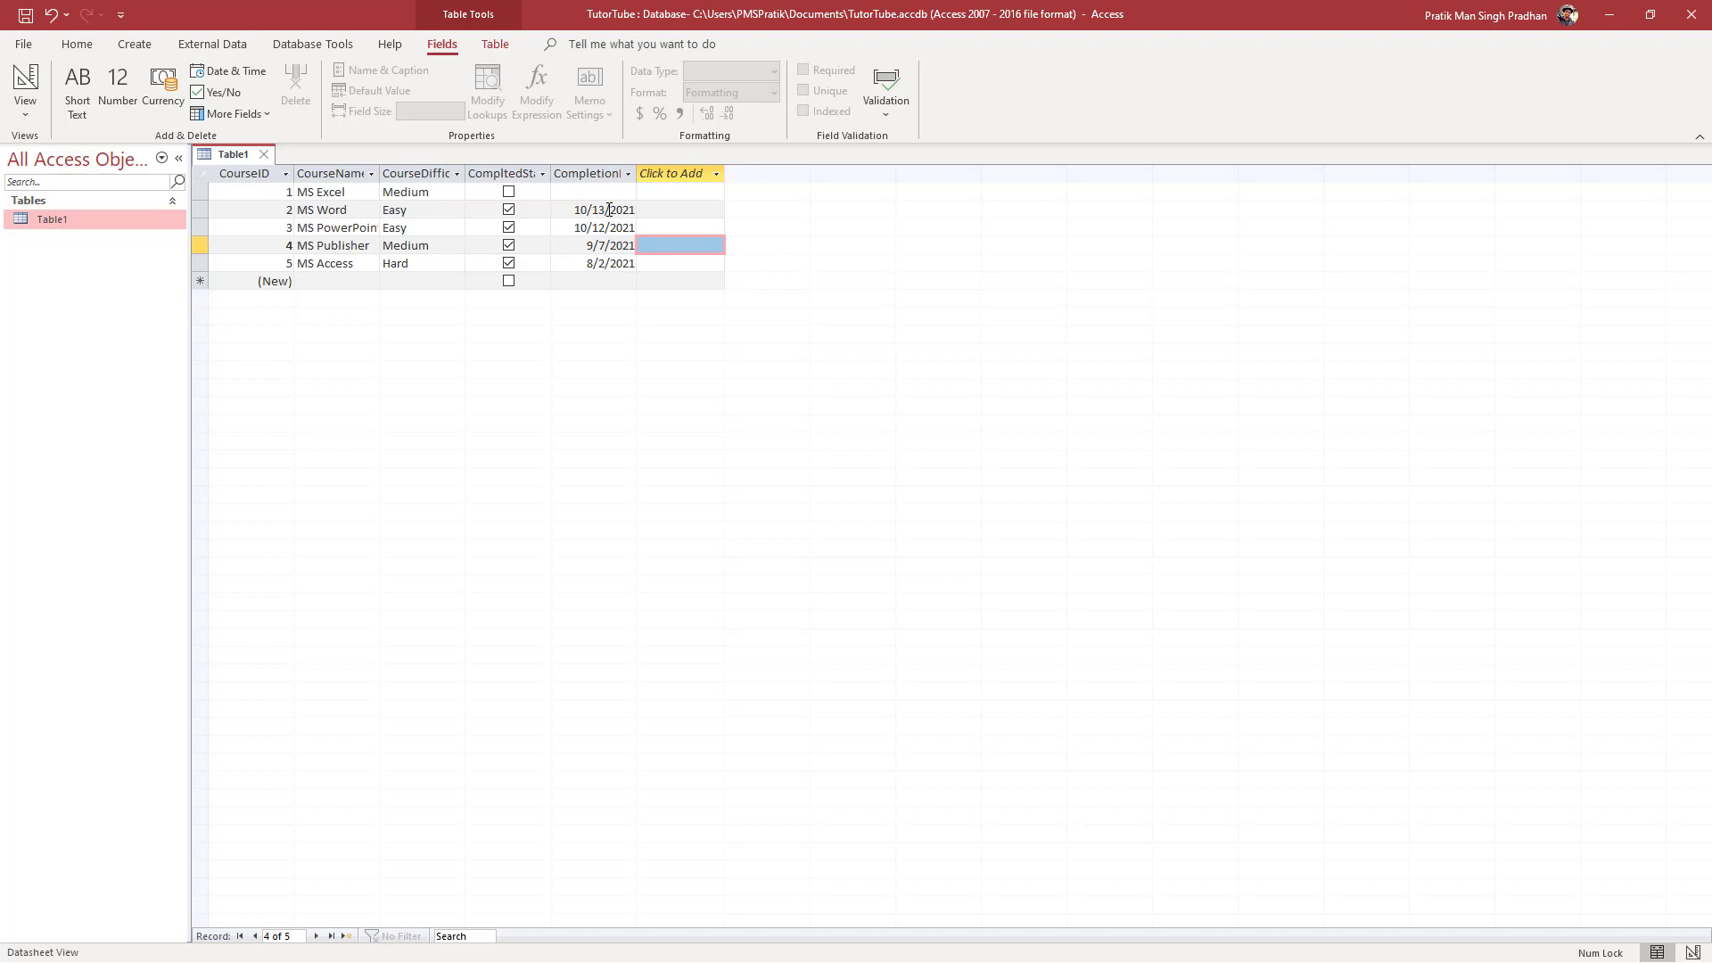
left_click(715, 173)
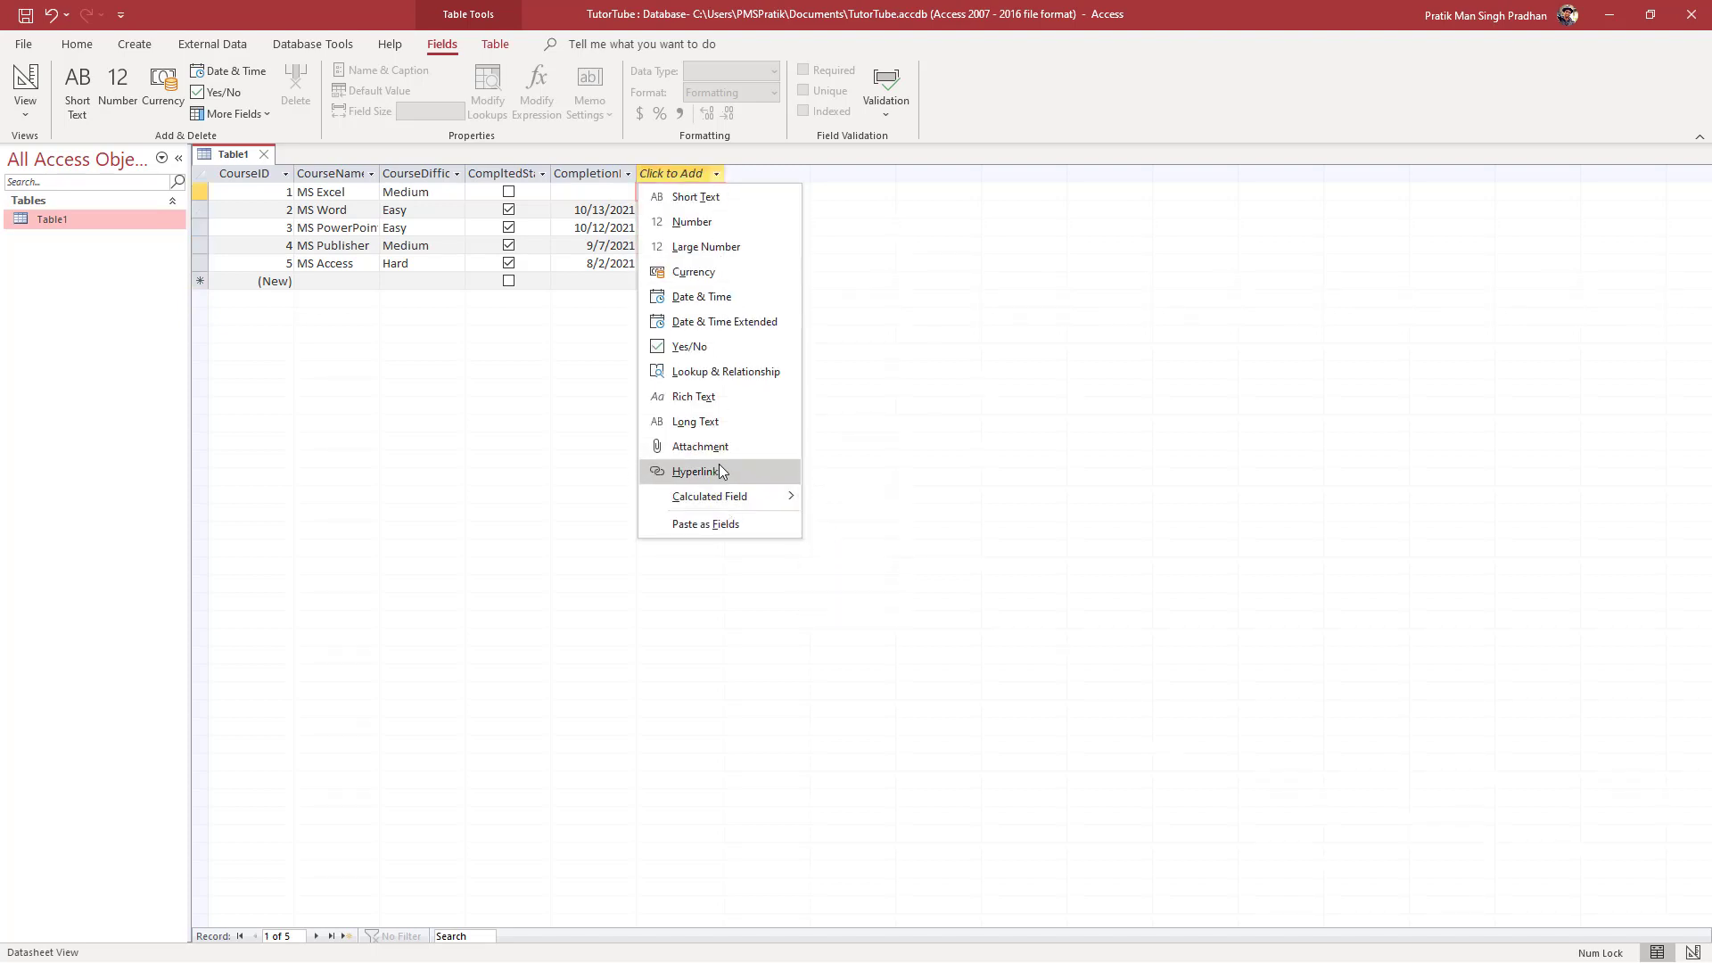
mouse_move(731, 497)
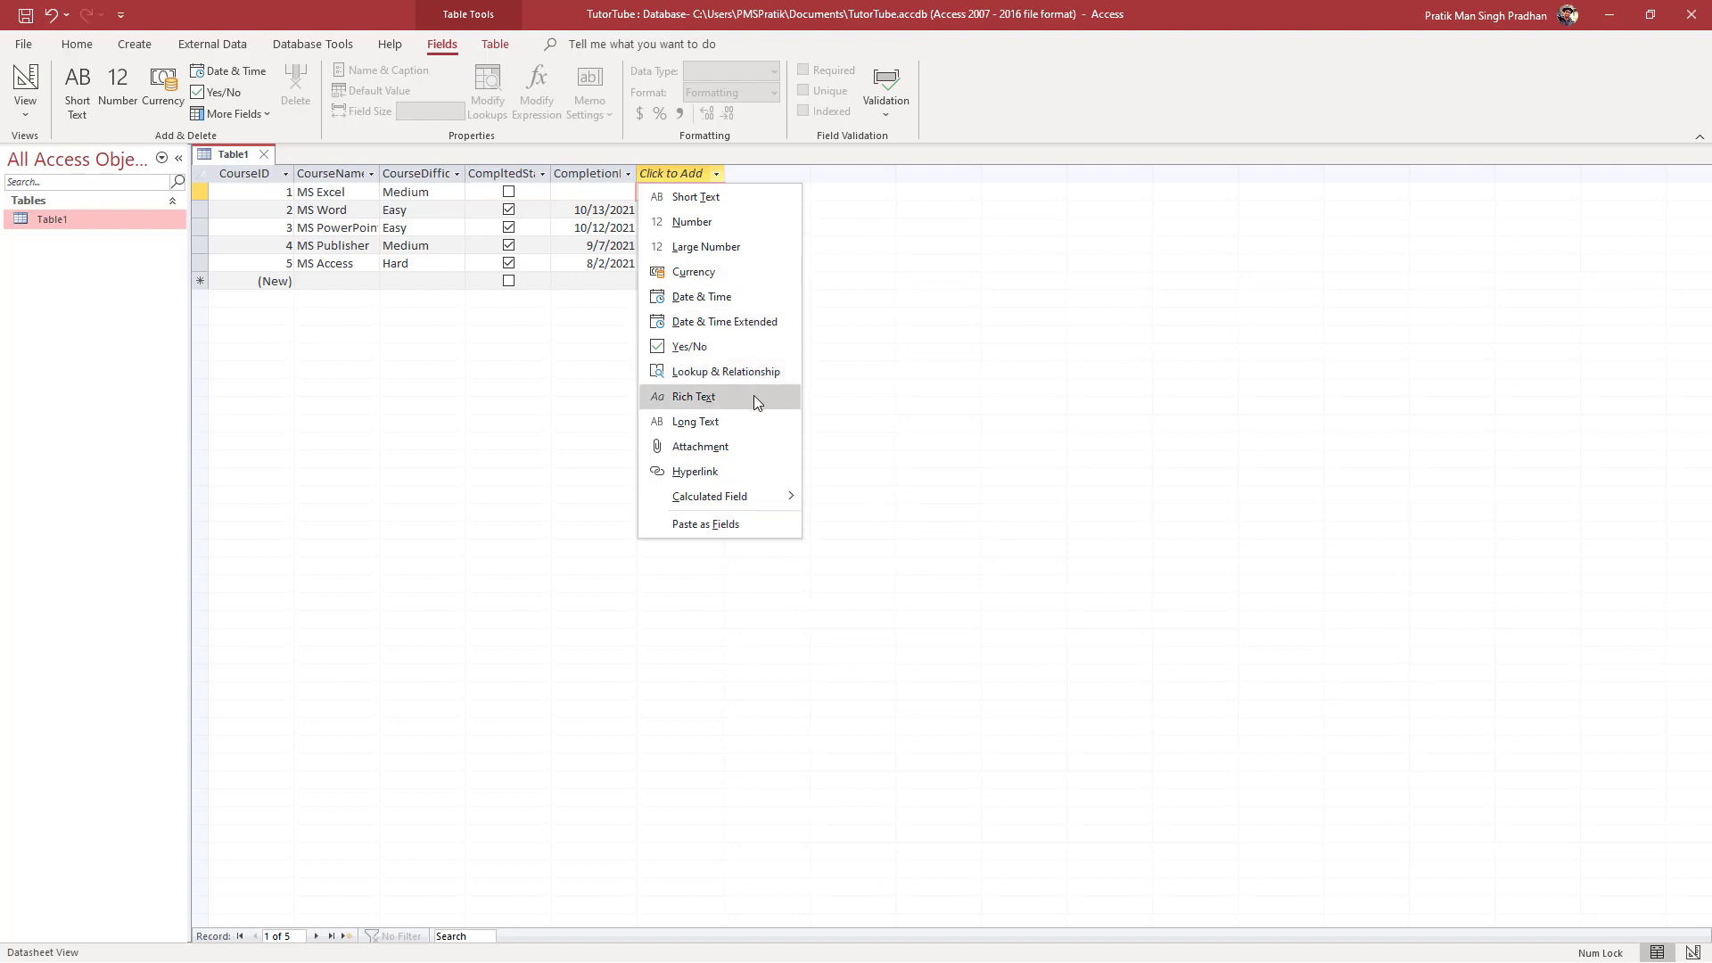
left_click(573, 399)
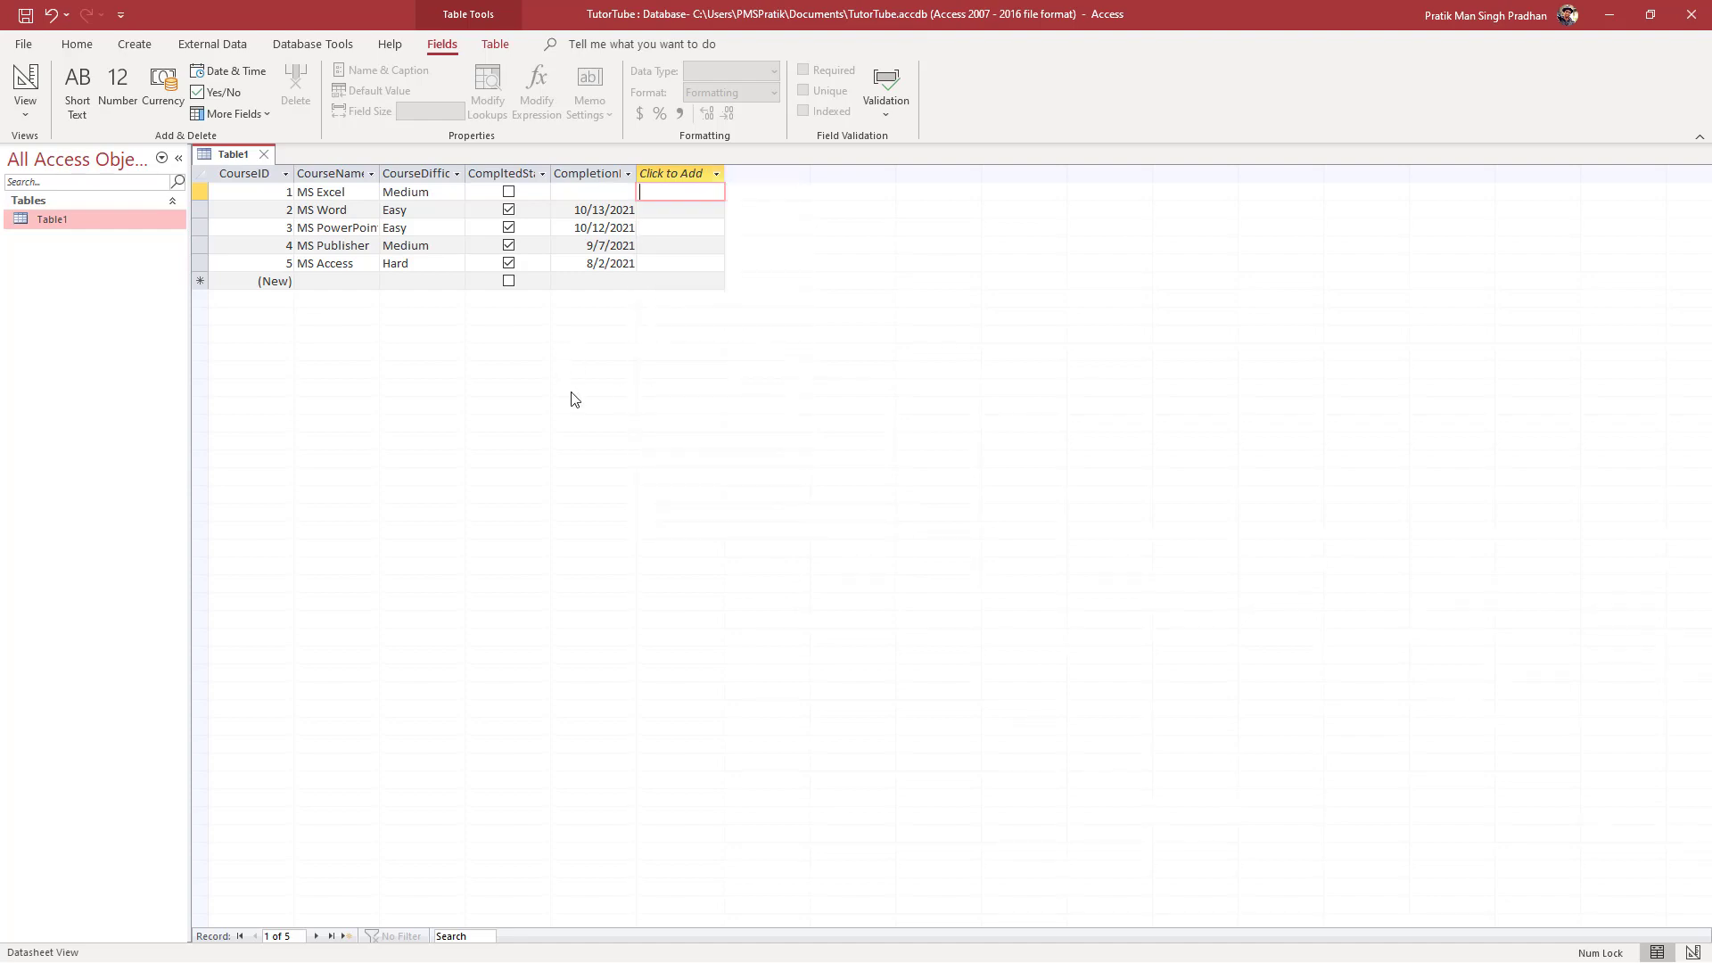